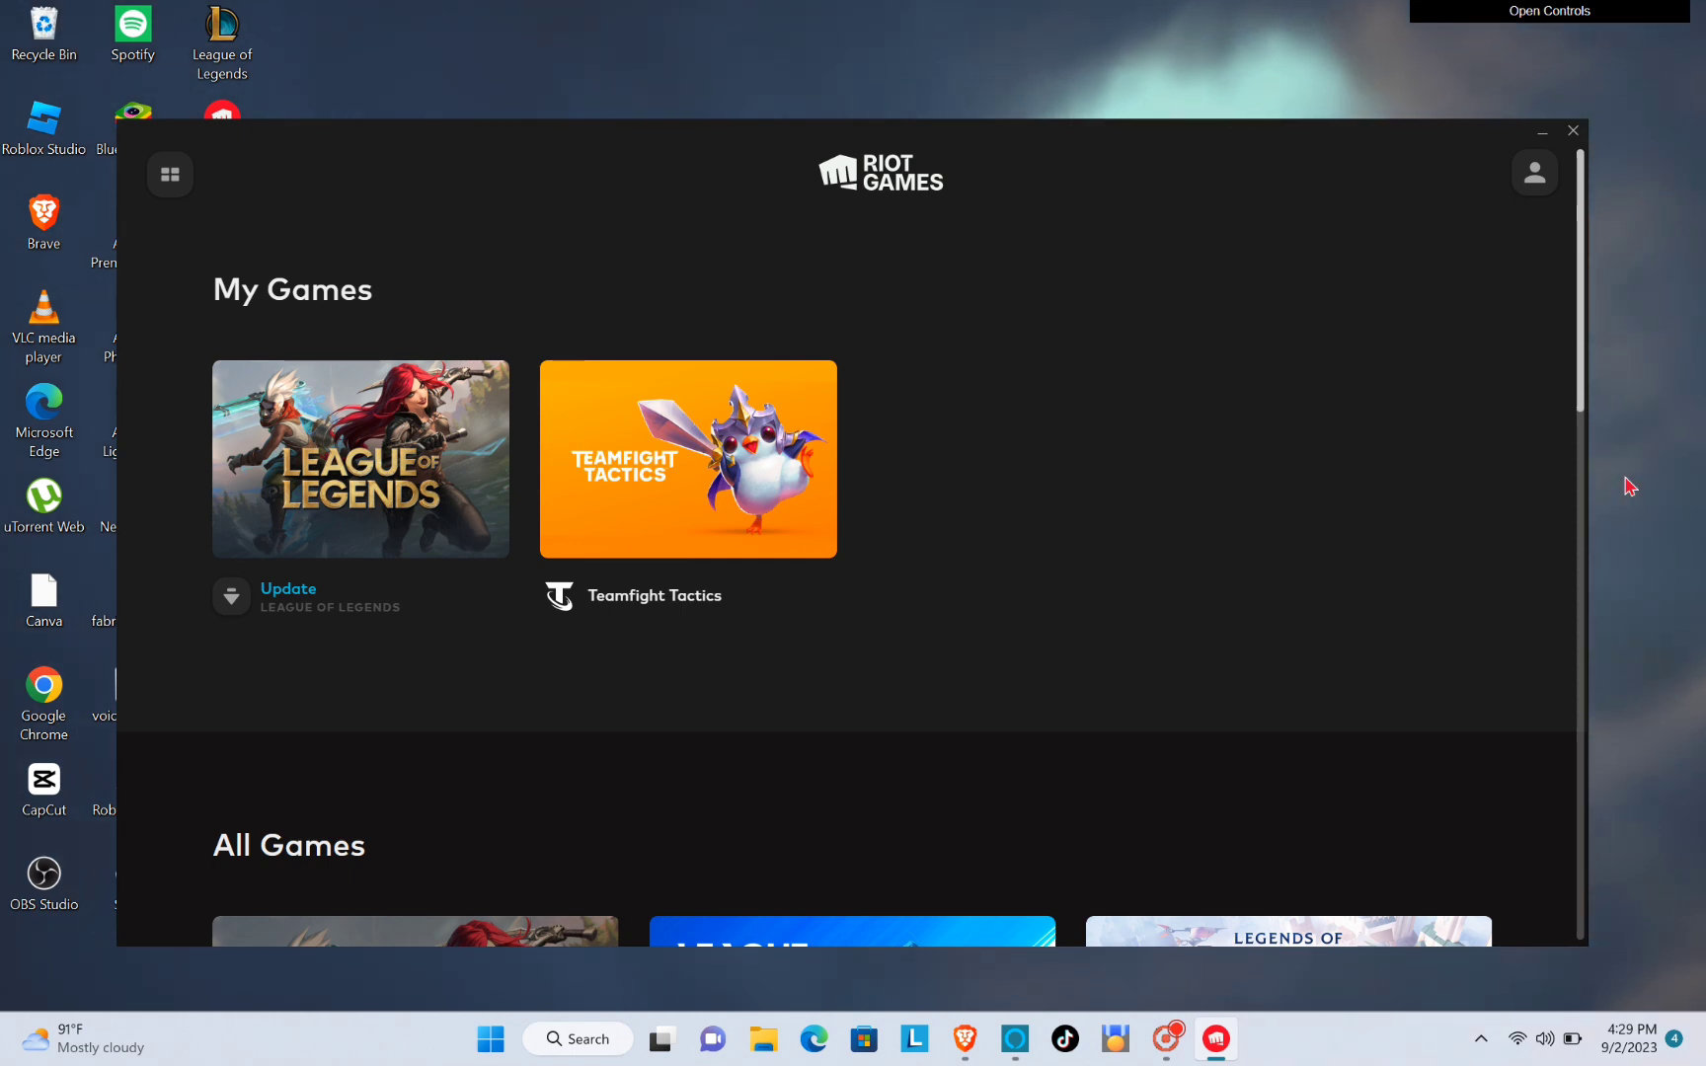
Step: Sign out of the Riot account from the profile menu, returning to the empty sign-in form
scroll(667, 903, down, 4)
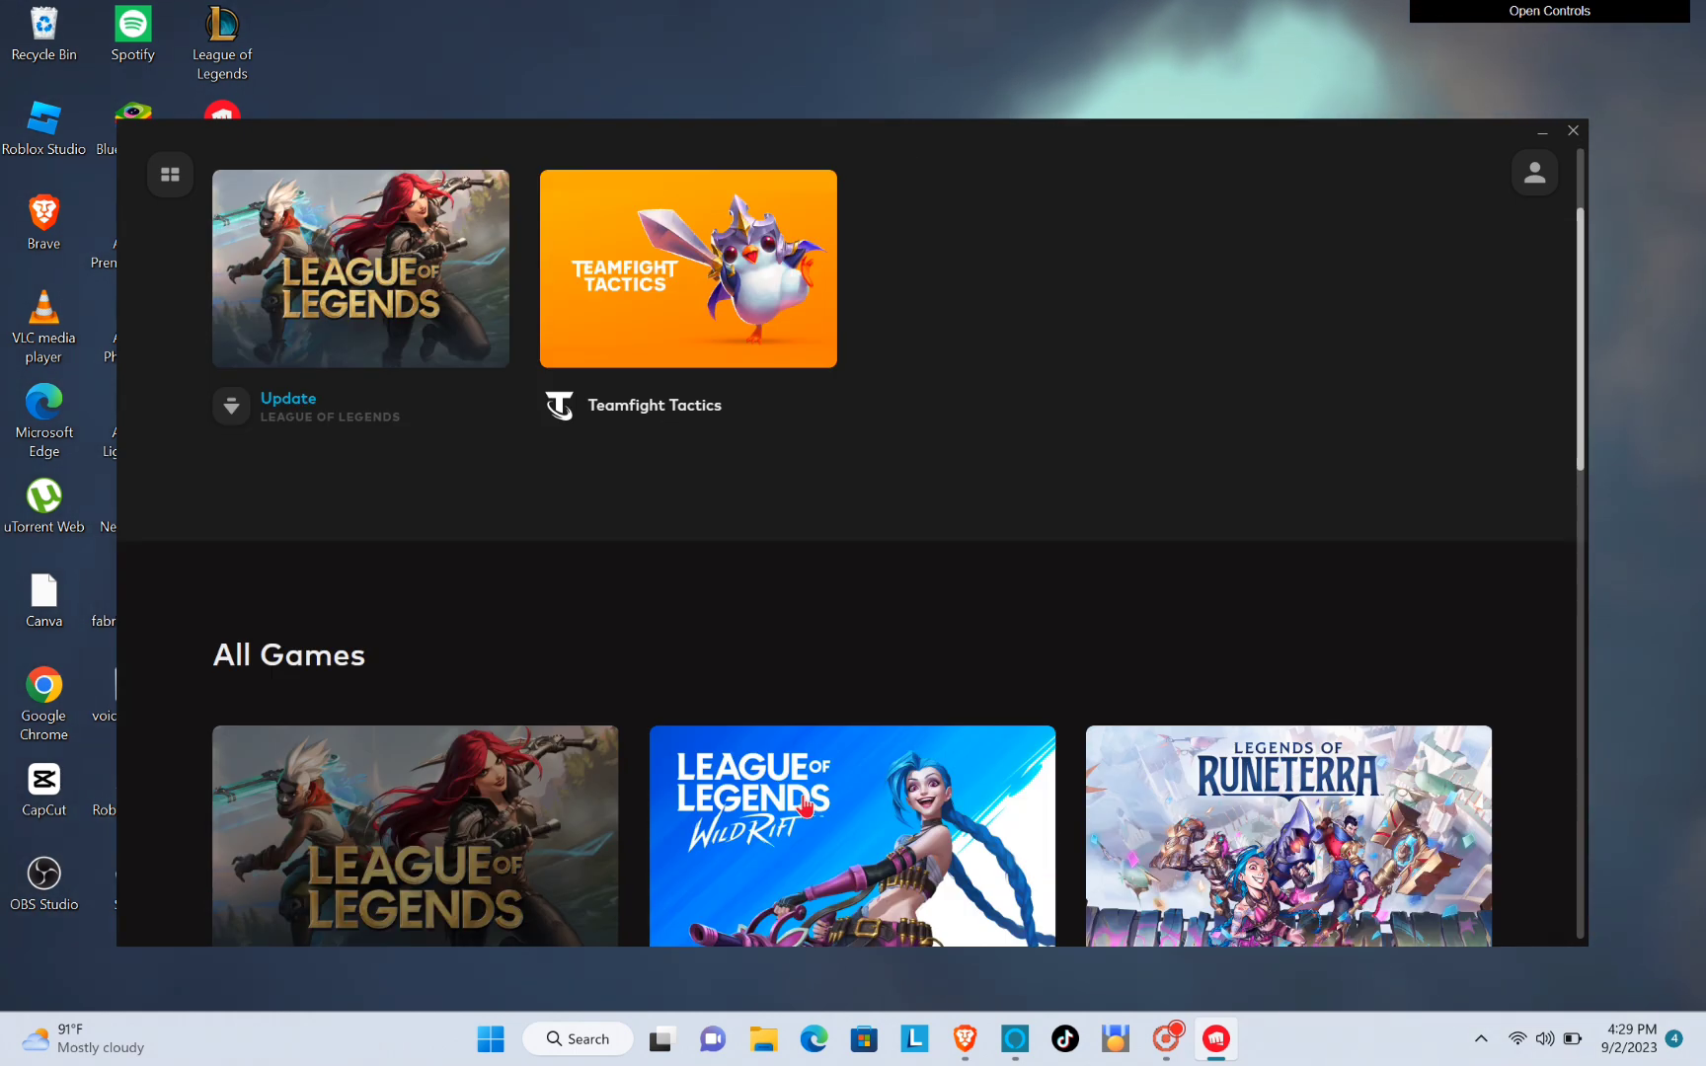
scroll(844, 739, up, 4)
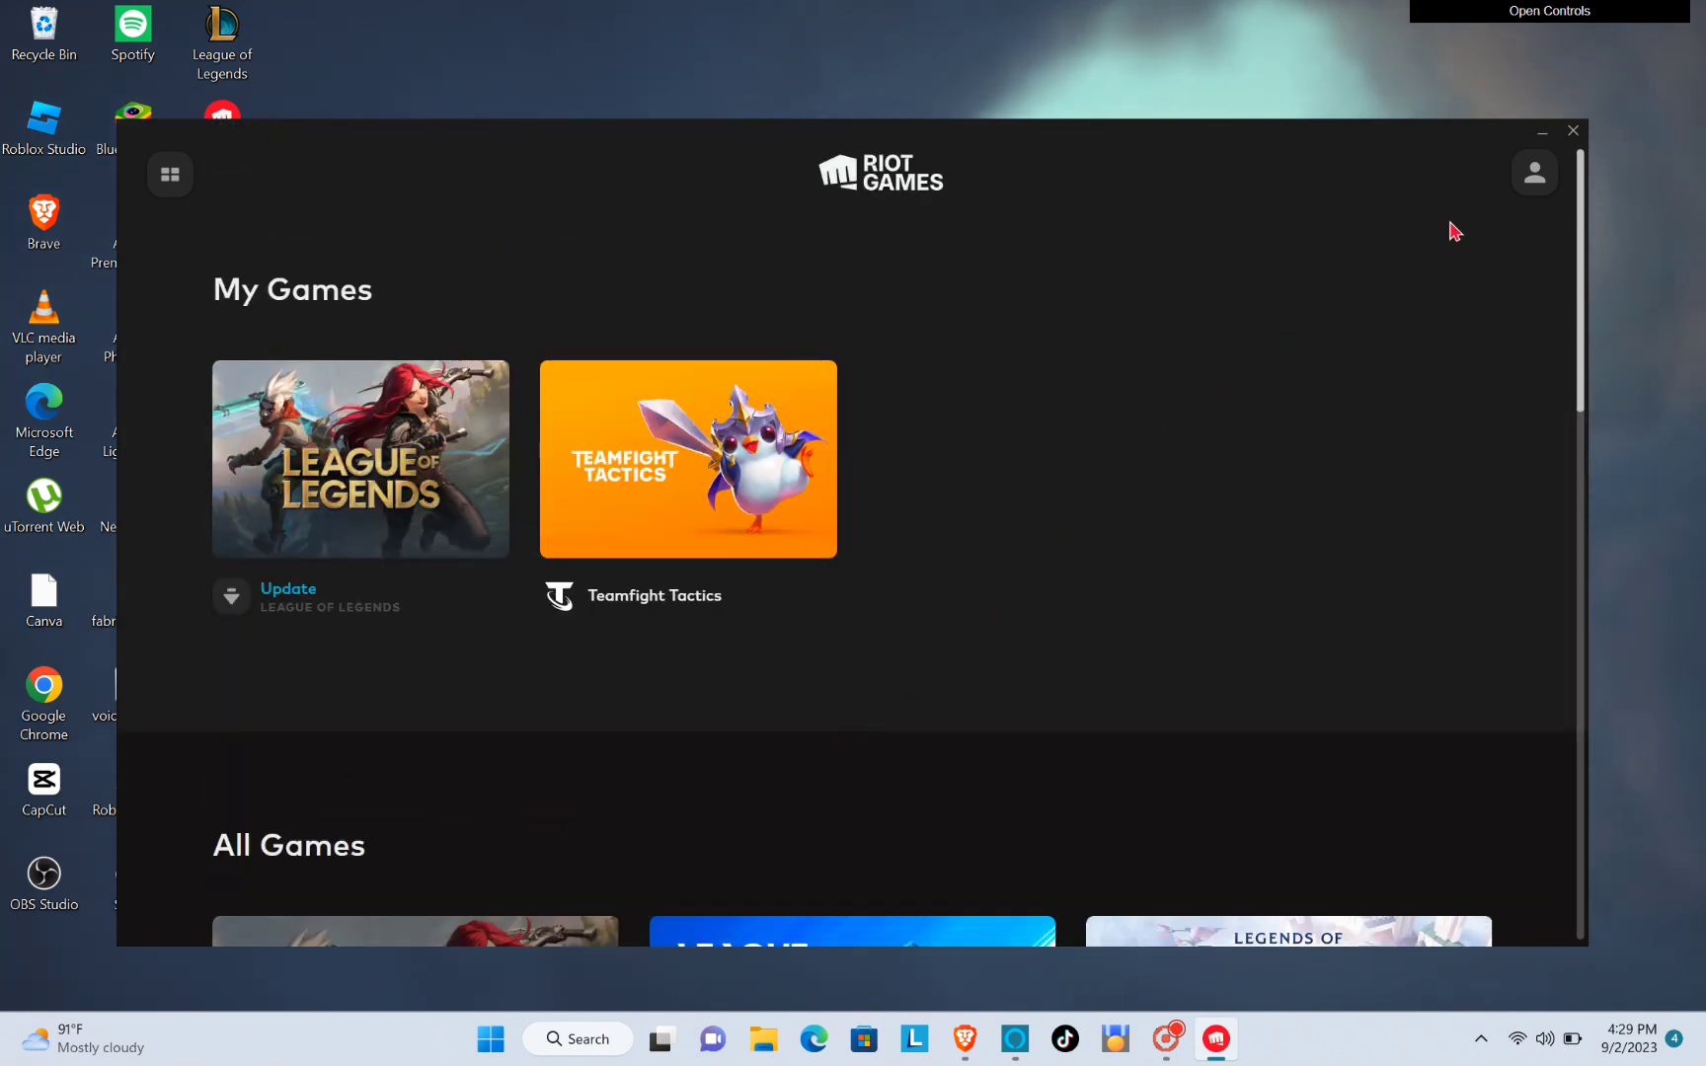
click(1536, 176)
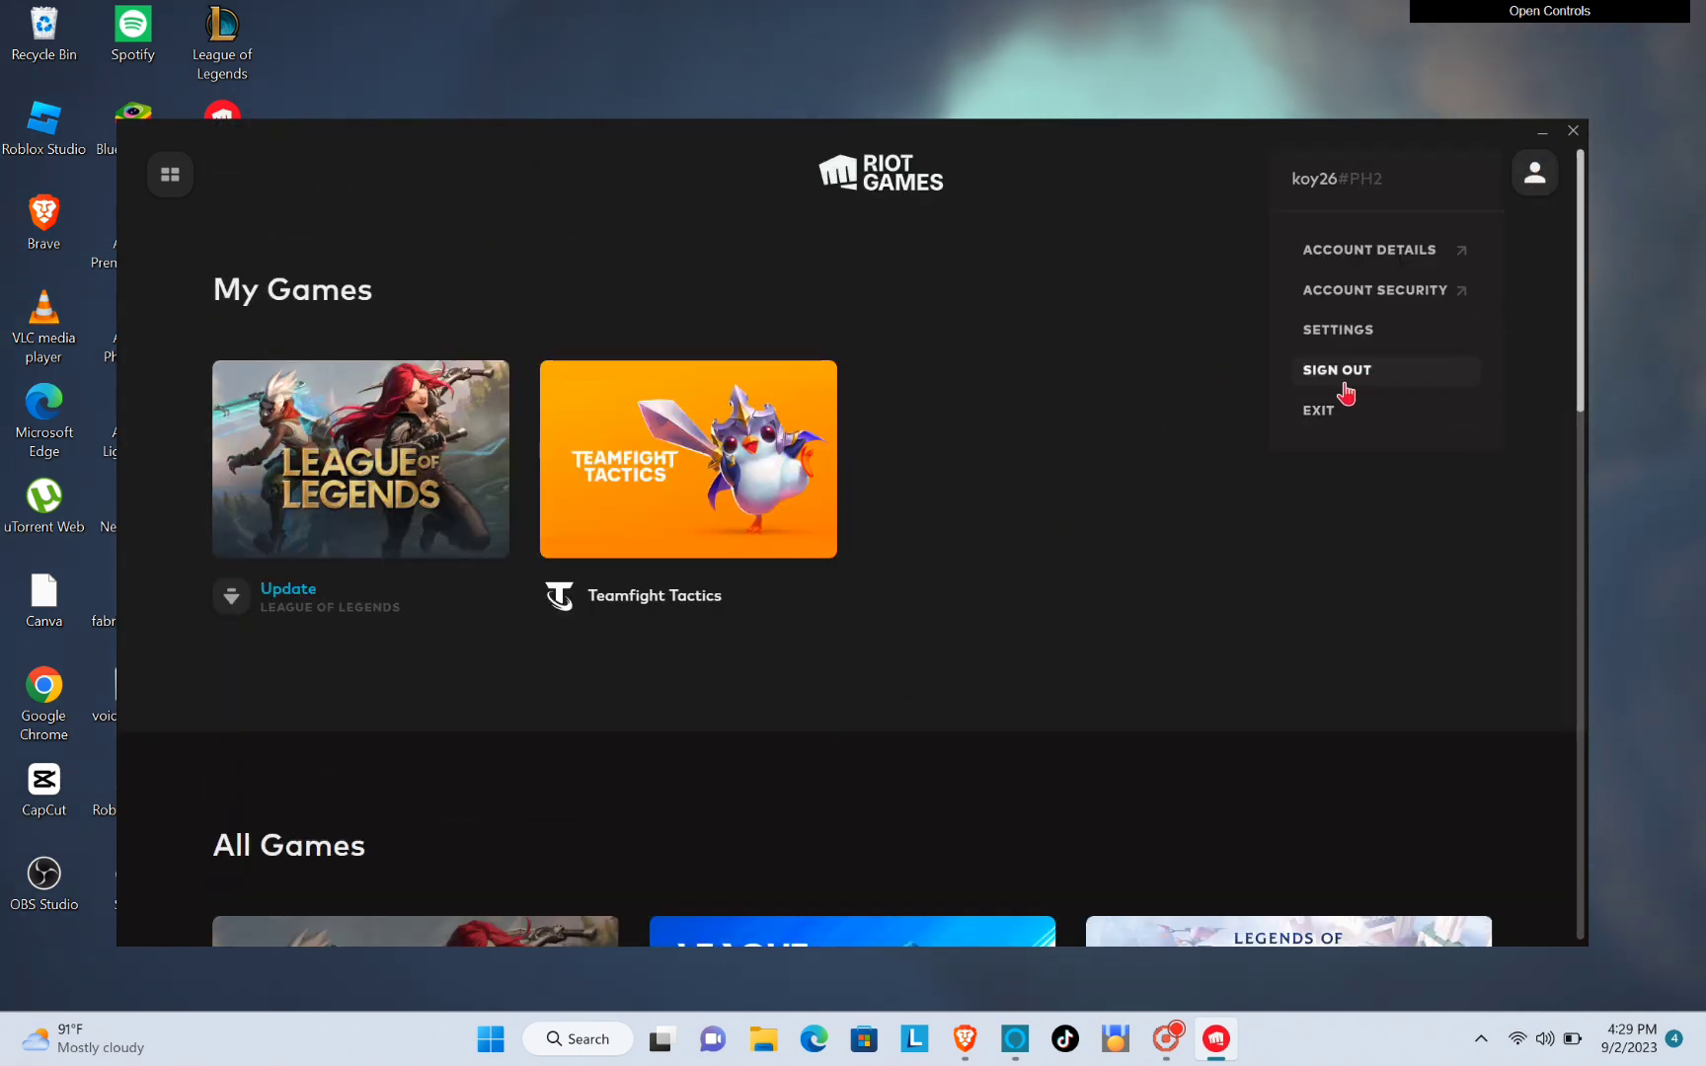
click(1386, 392)
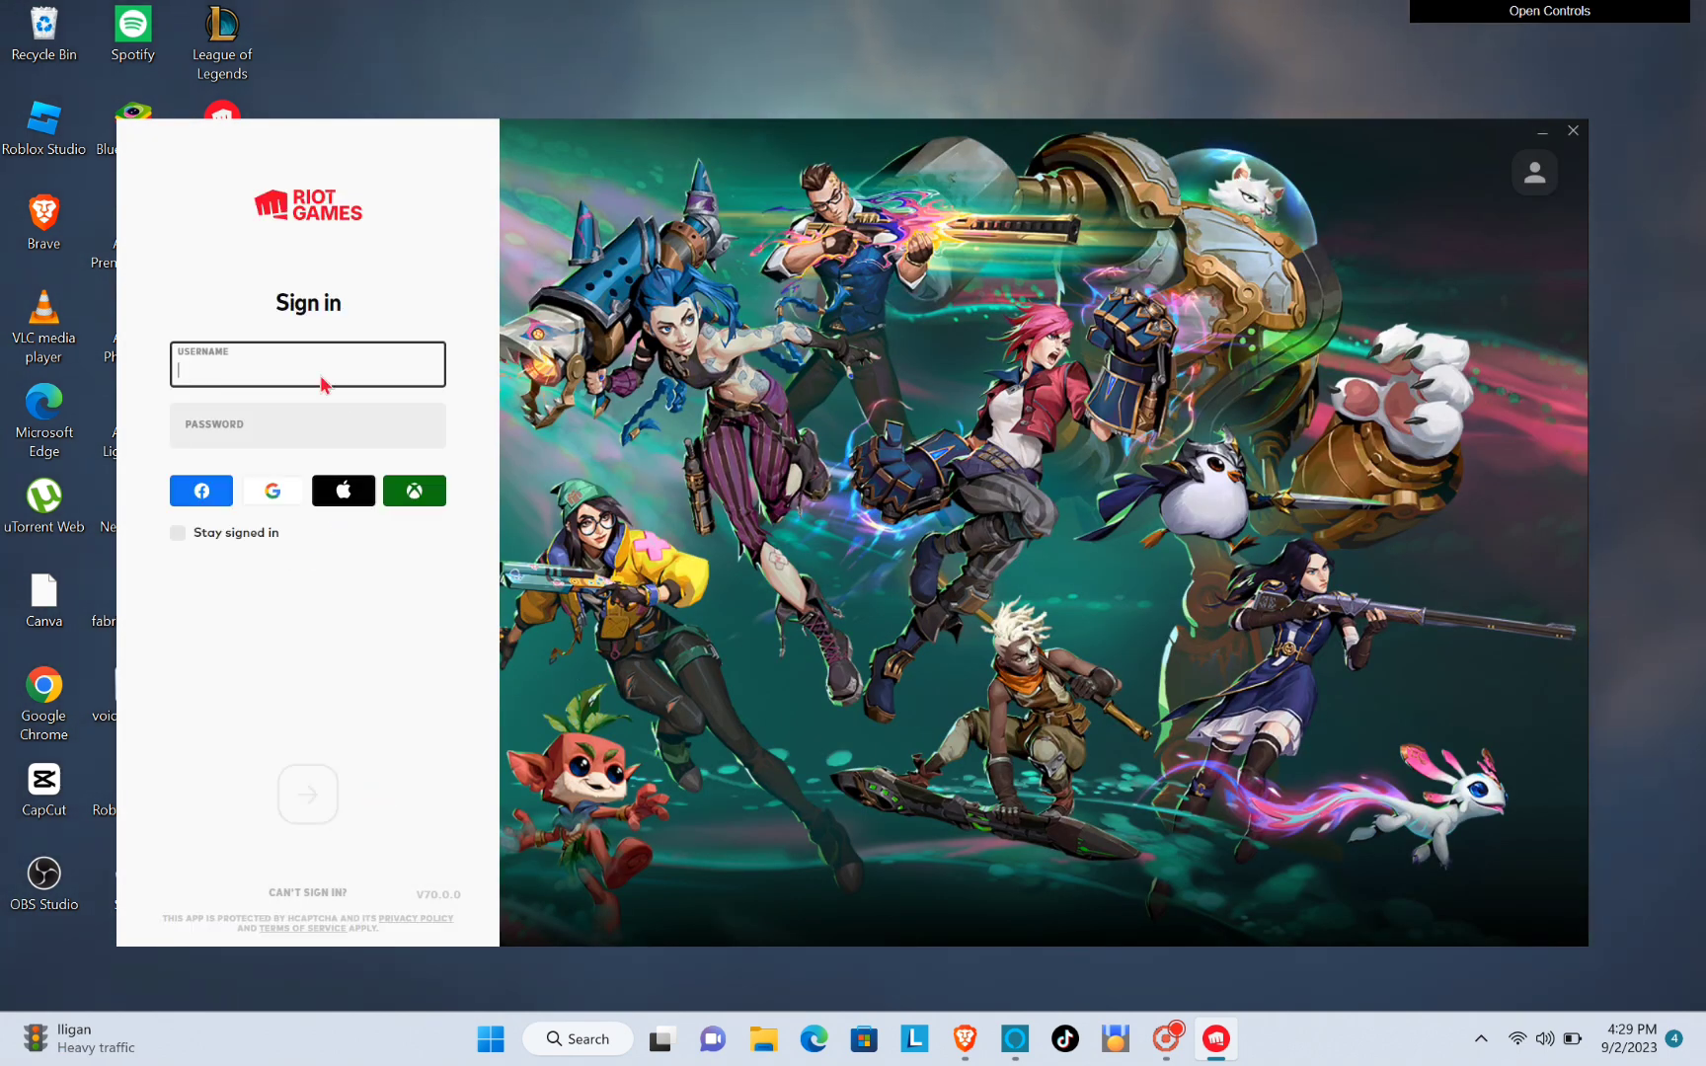
click(242, 414)
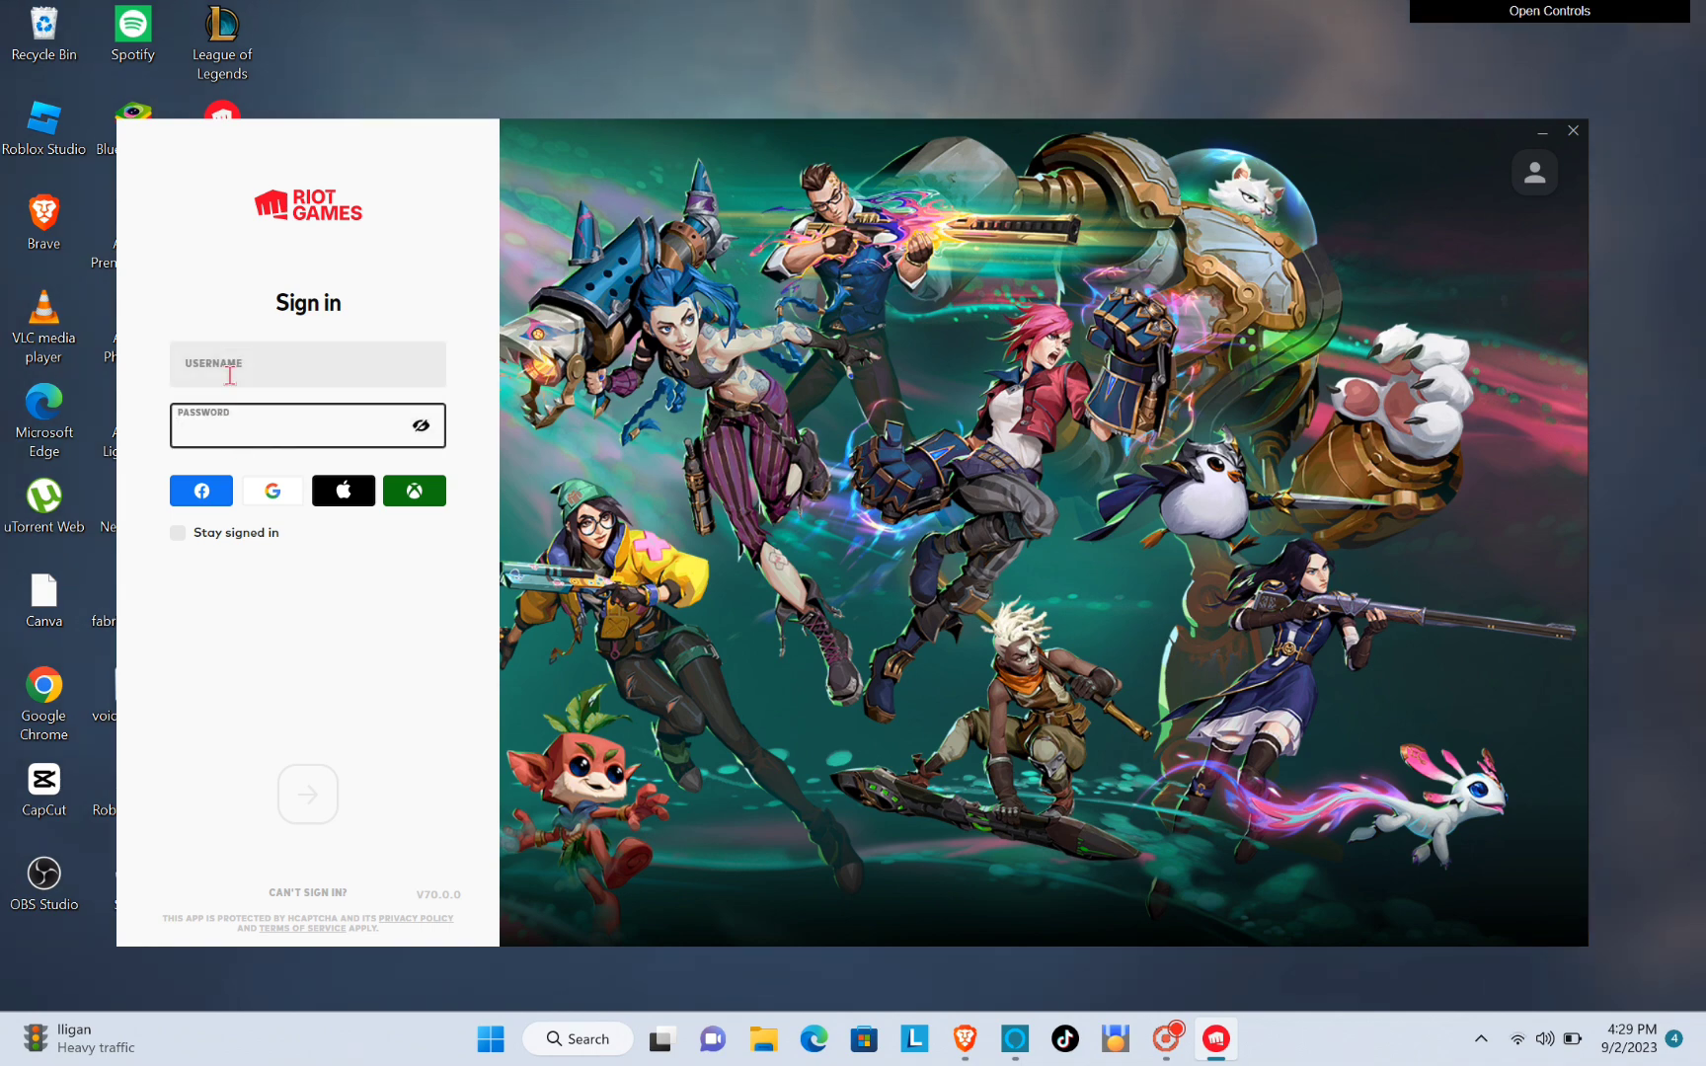
Step: Minimize Riot Client and search Windows for 'task' to surface Task Manager
click(1544, 132)
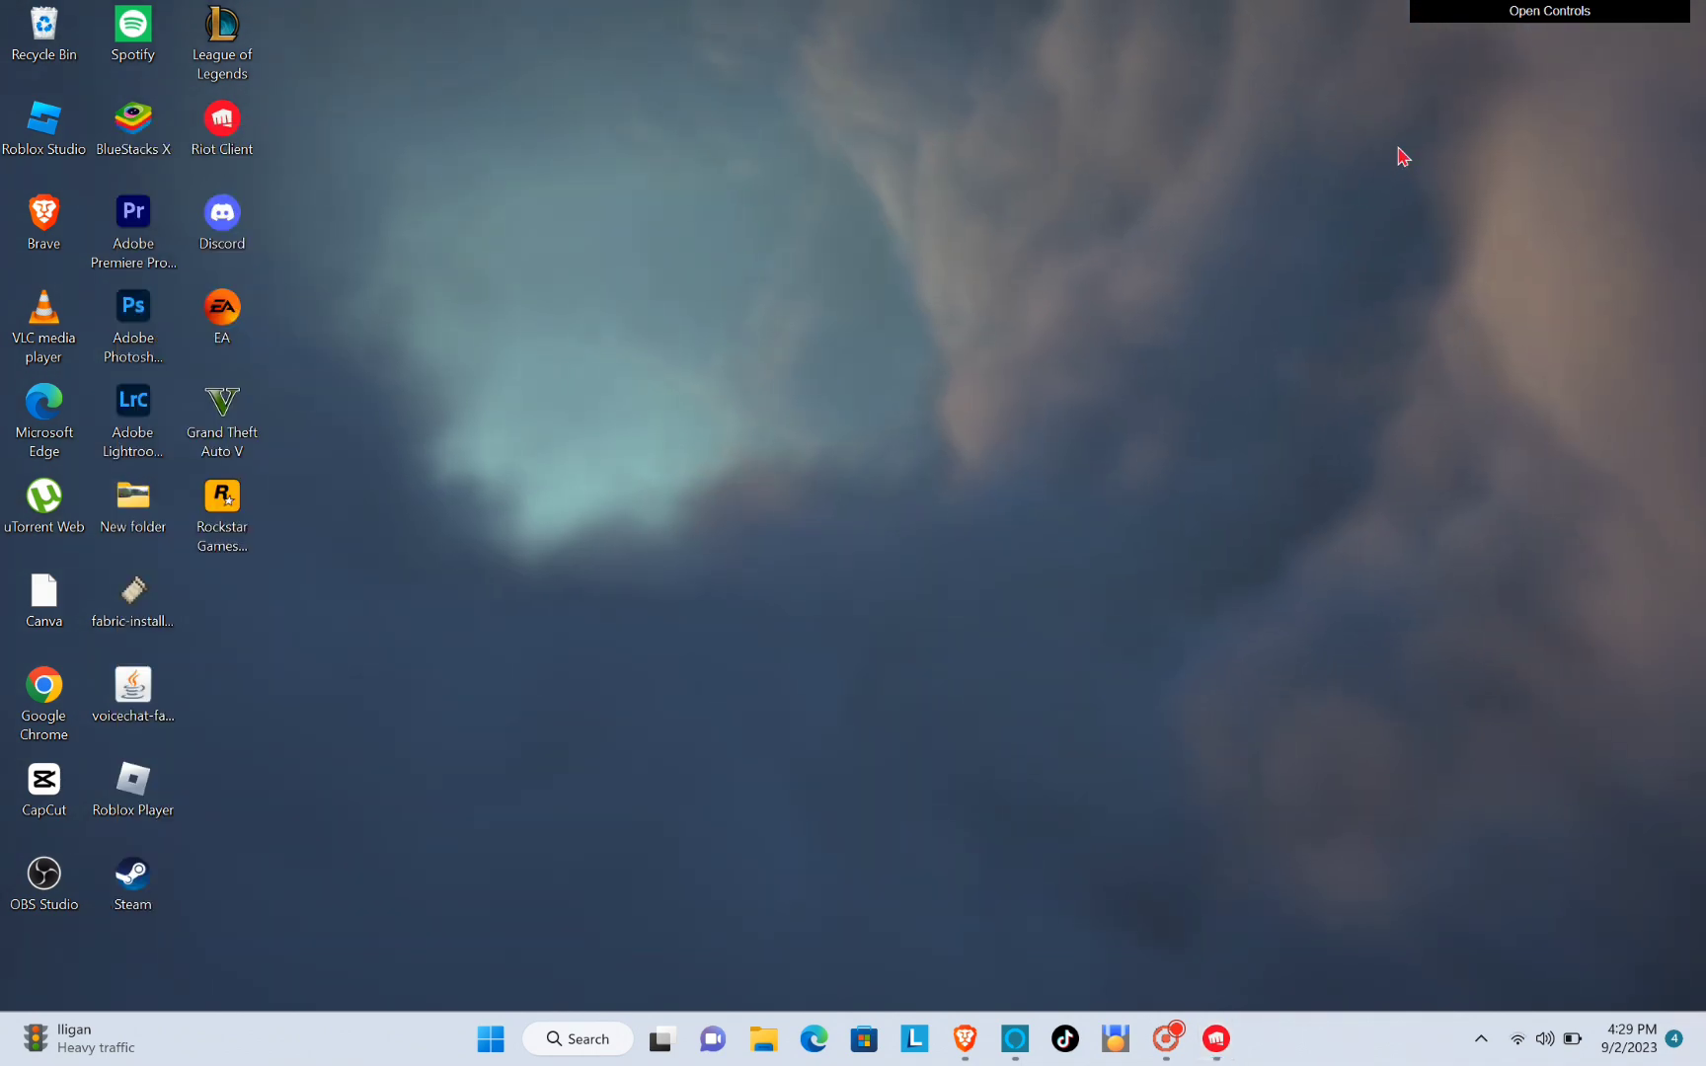
click(584, 1039)
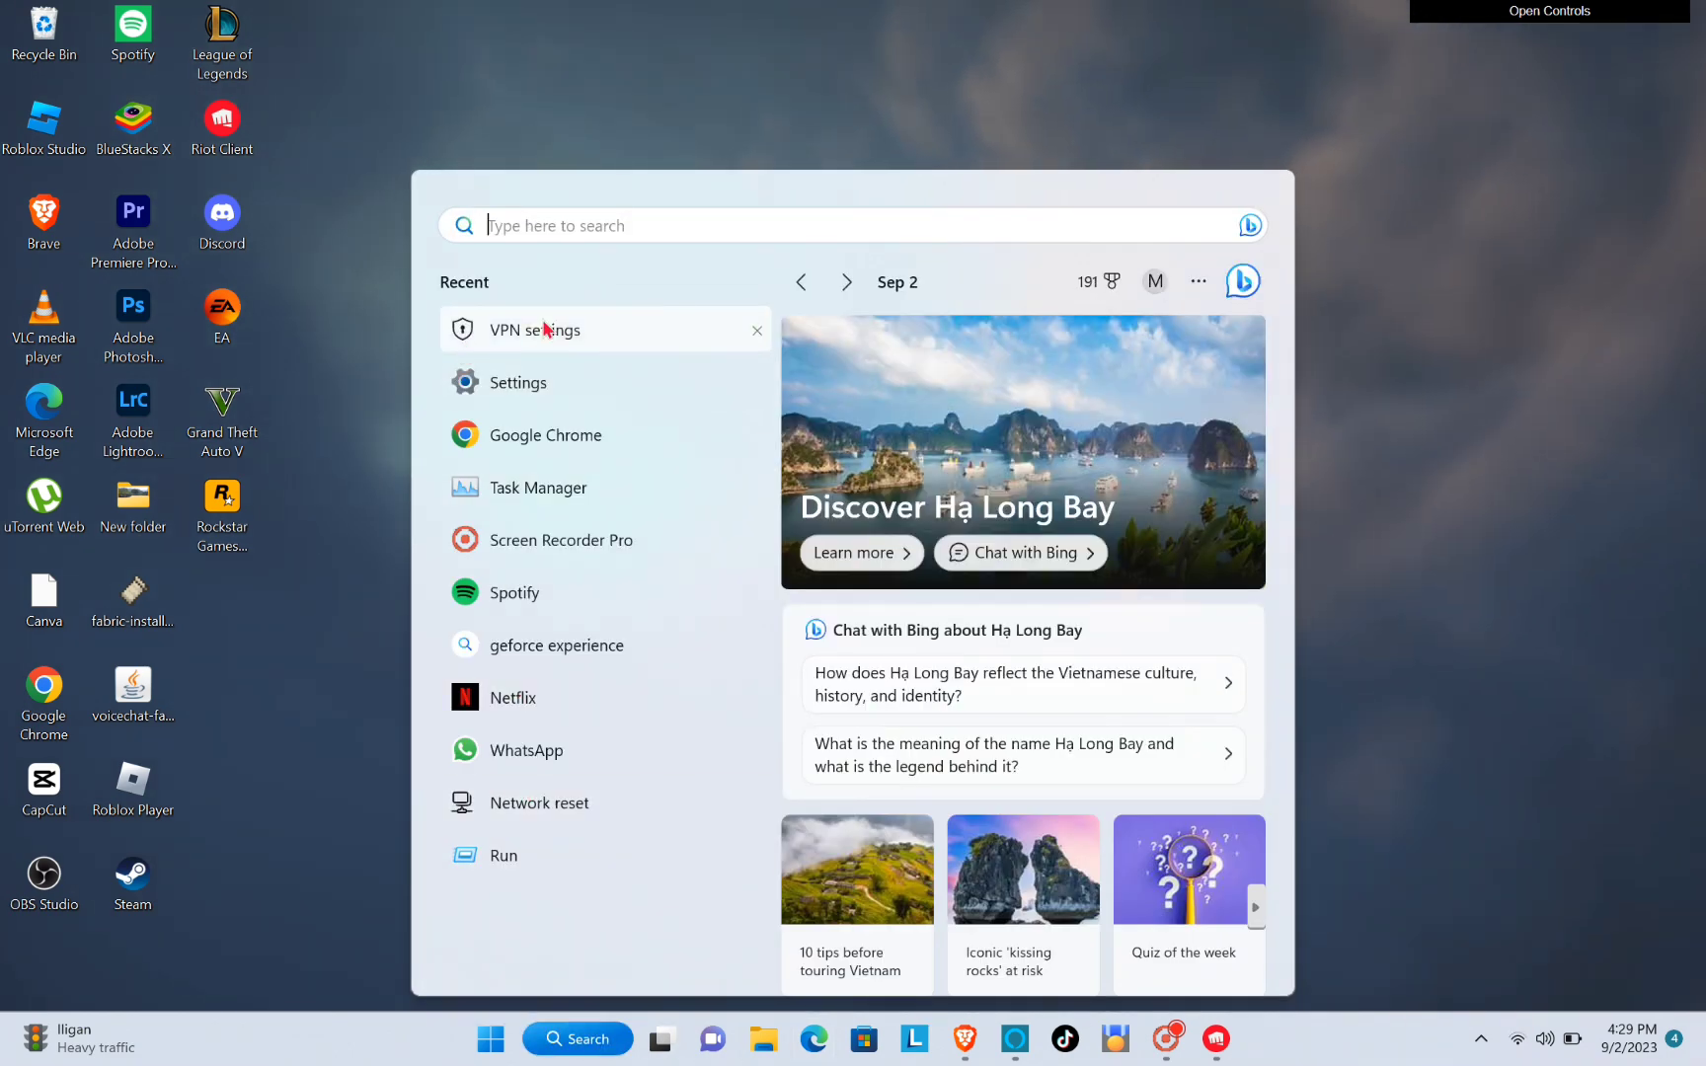
text(tas)
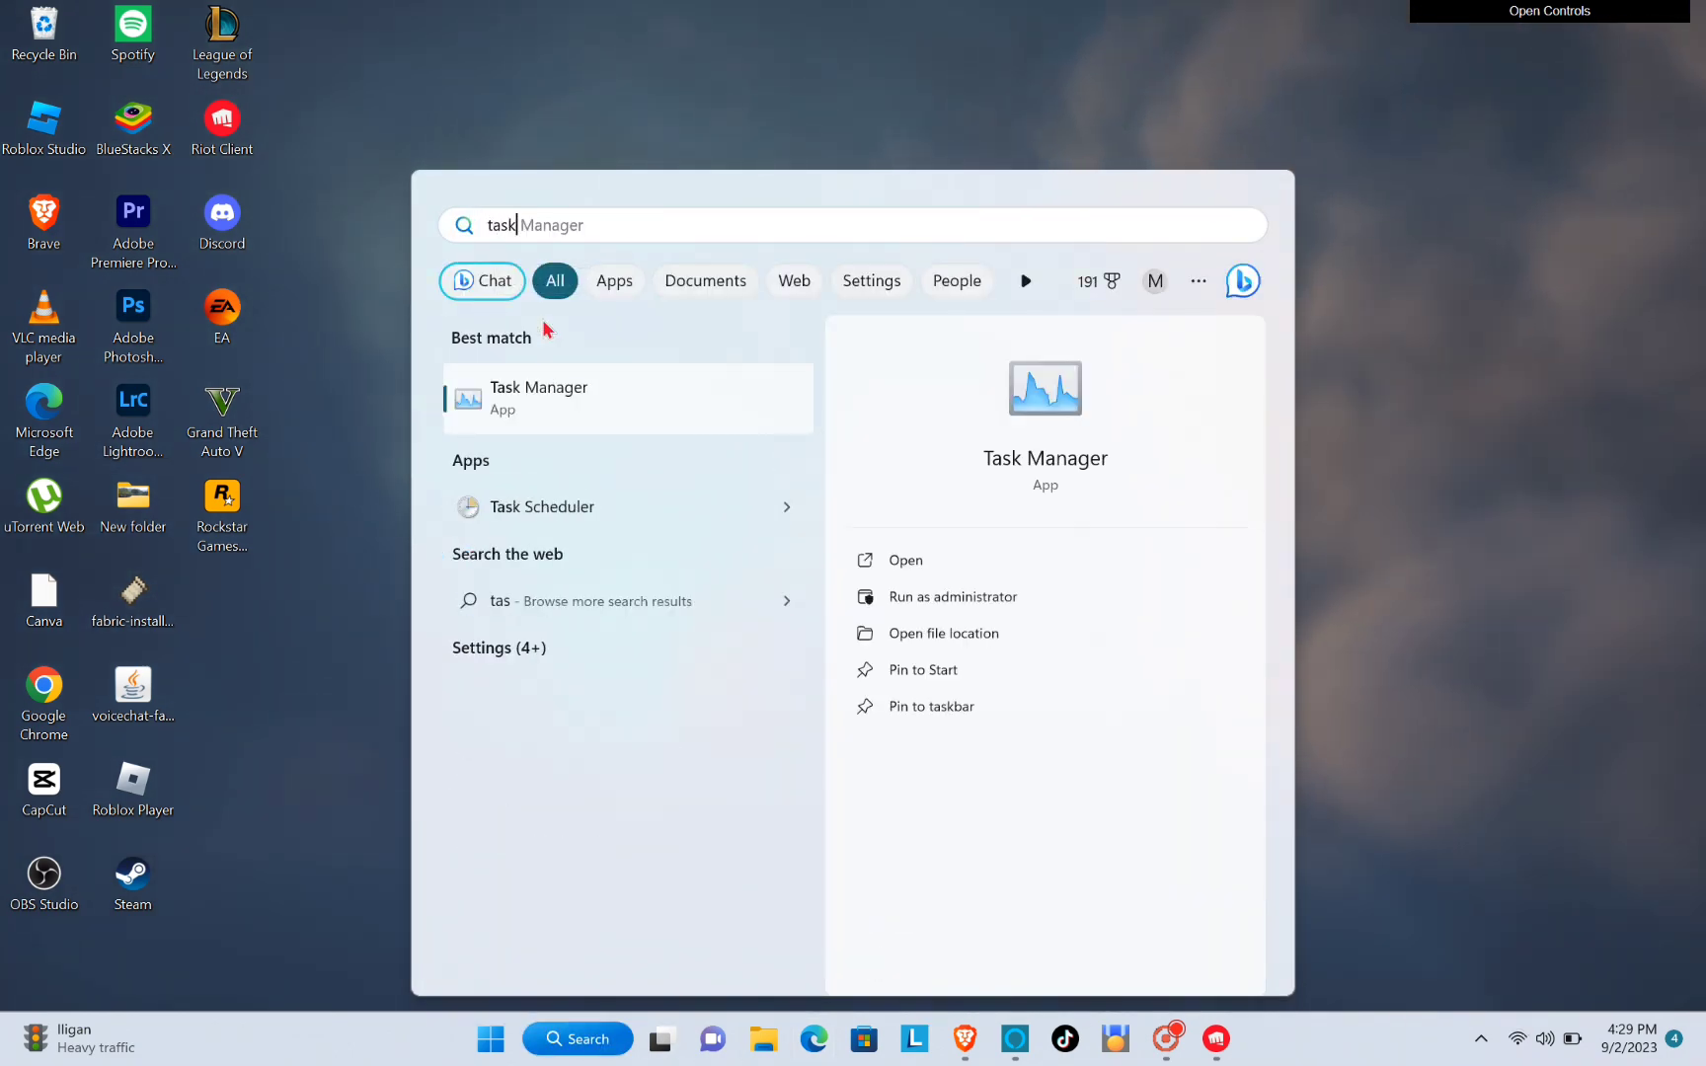
text(k)
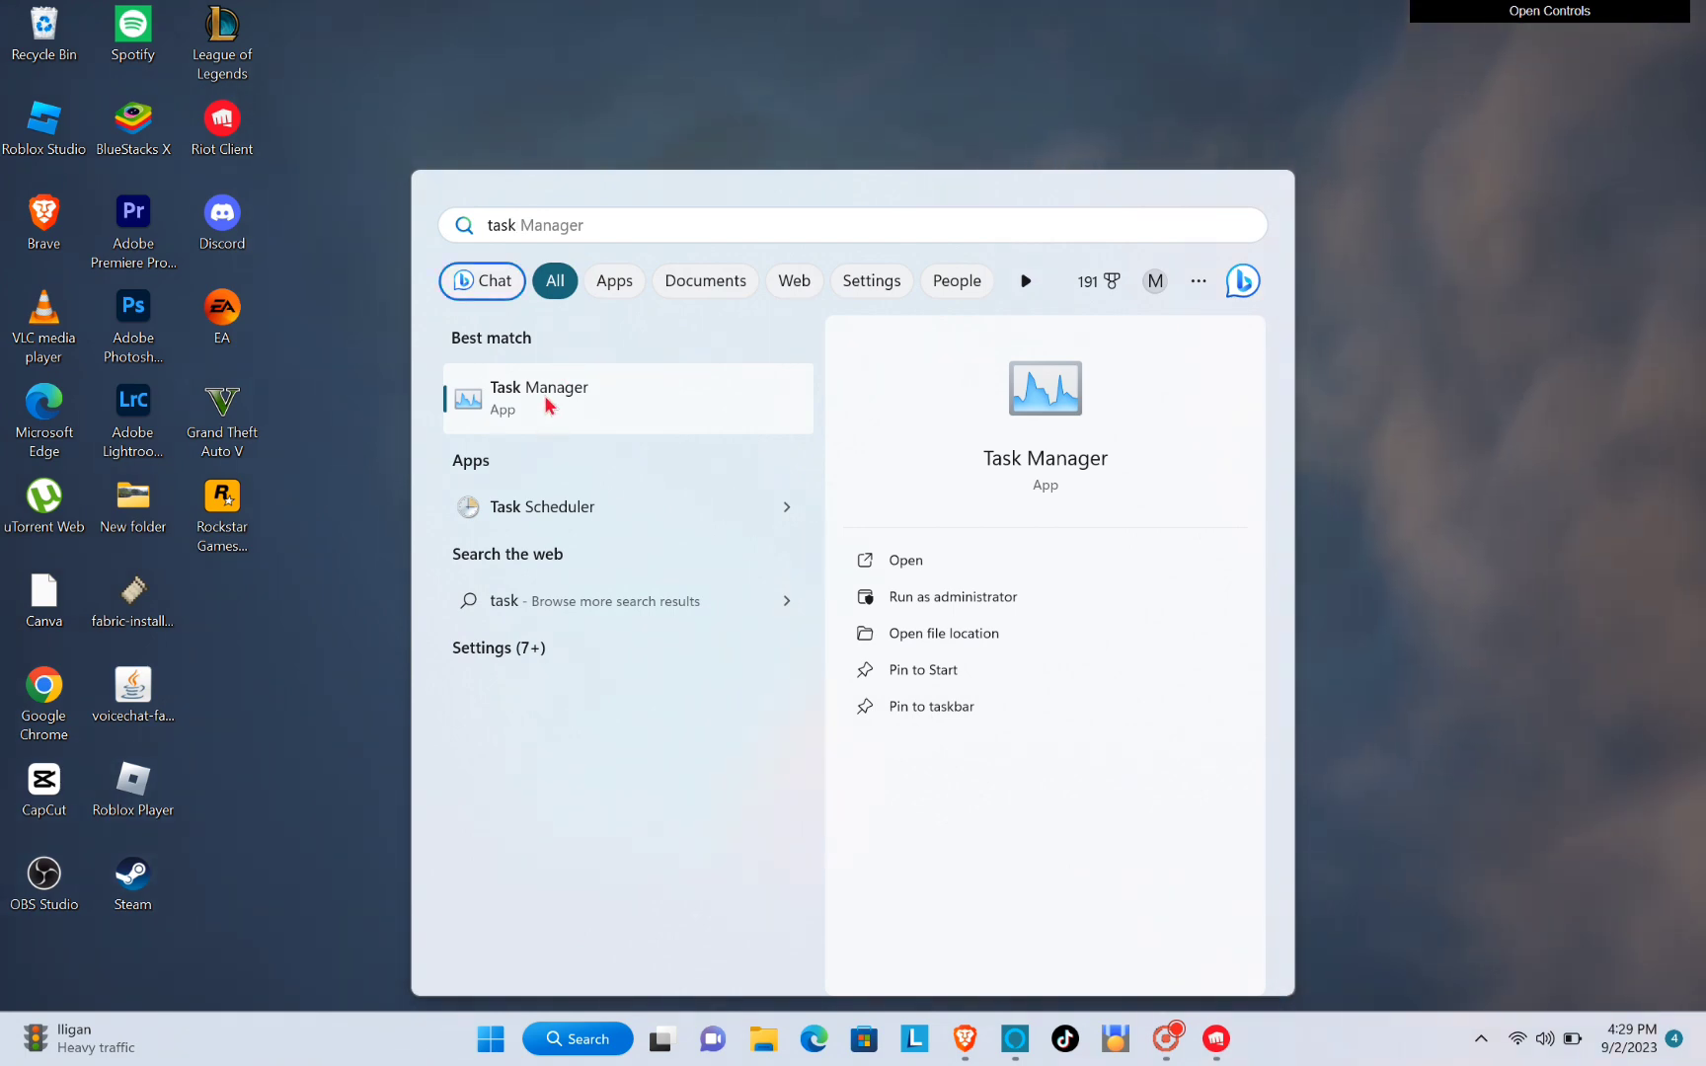
Step: End both Riot Client (32 bit) processes in Task Manager, then close it
click(545, 403)
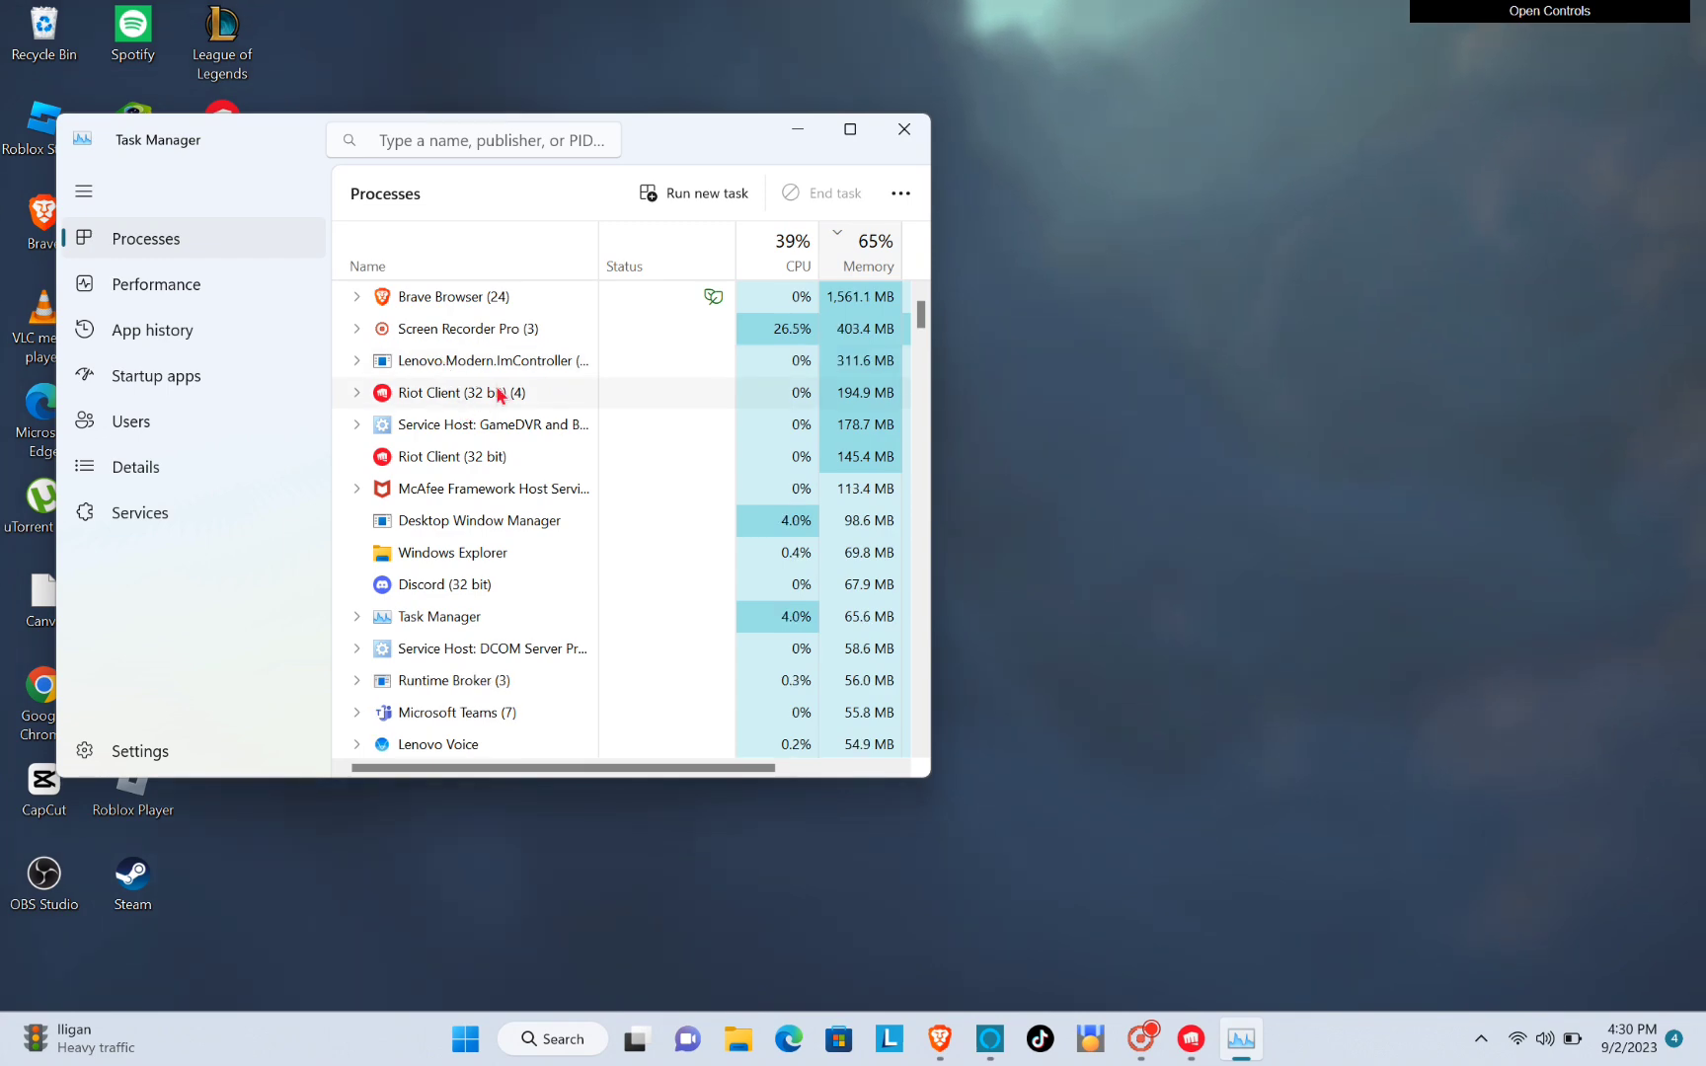
right_click(500, 390)
click(556, 454)
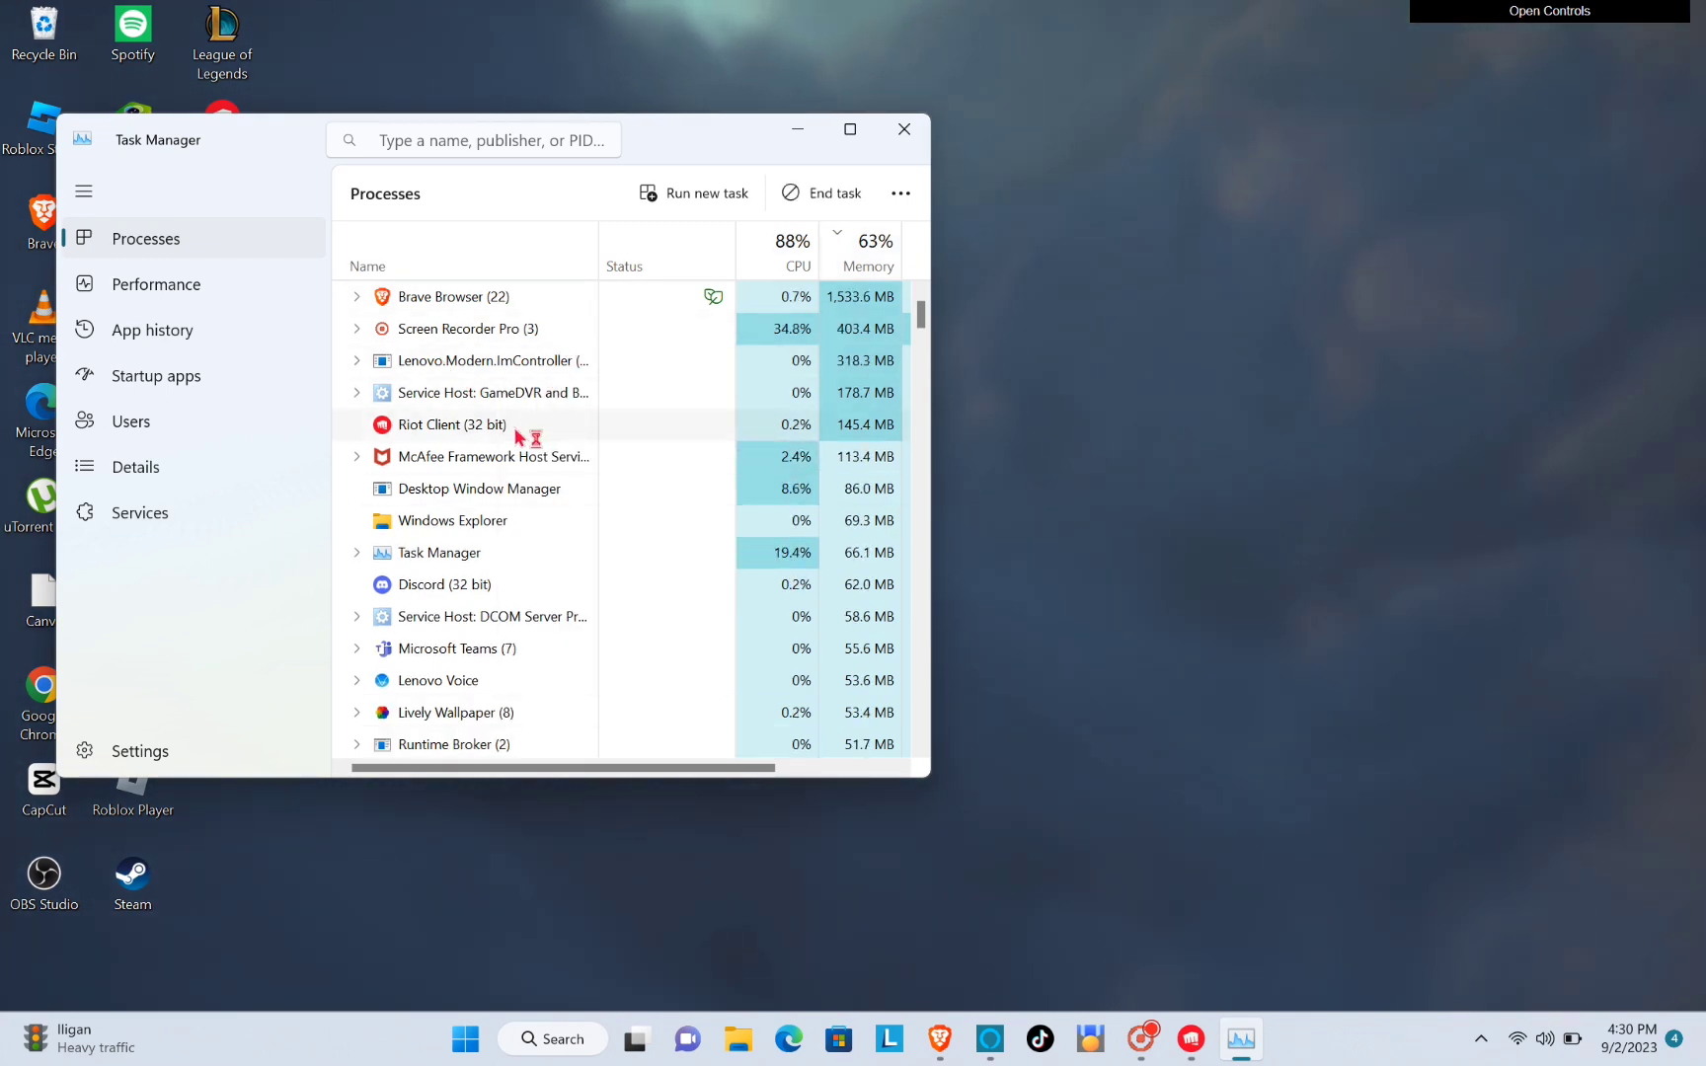
right_click(517, 427)
click(575, 447)
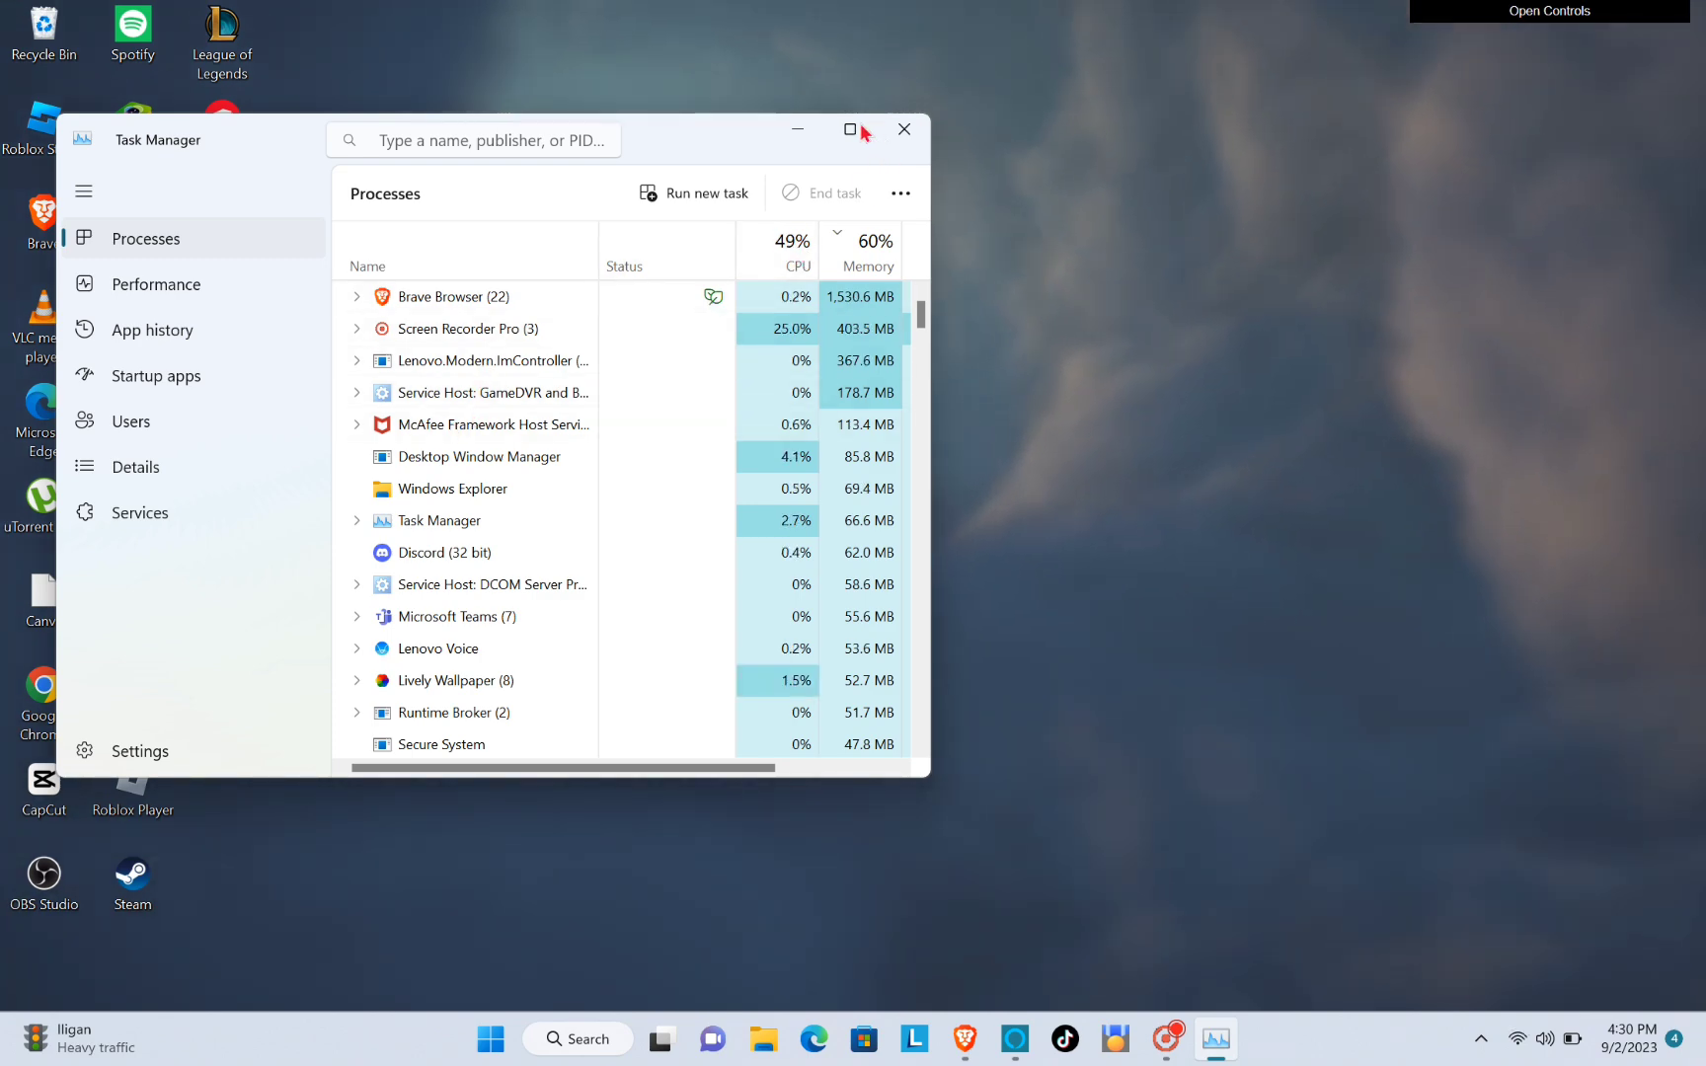
click(905, 130)
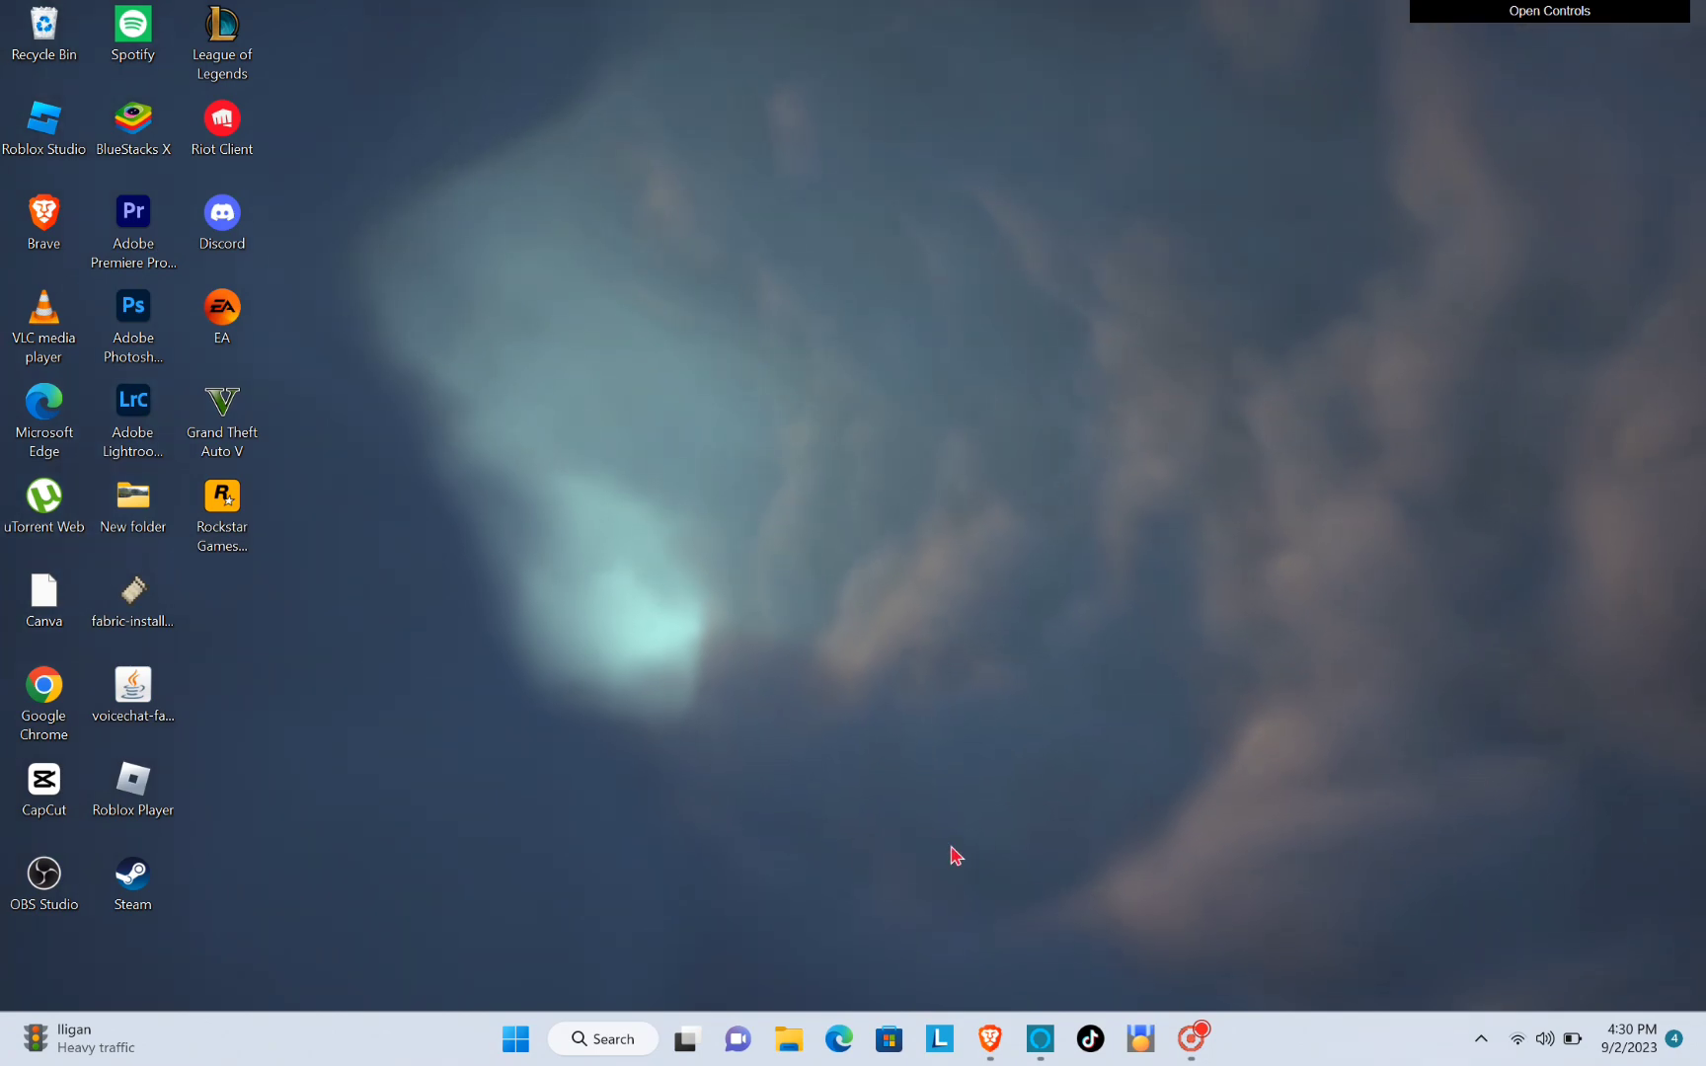
Step: Search Windows for 'riot' and relaunch Riot Client from the best match
click(630, 1048)
text(ri)
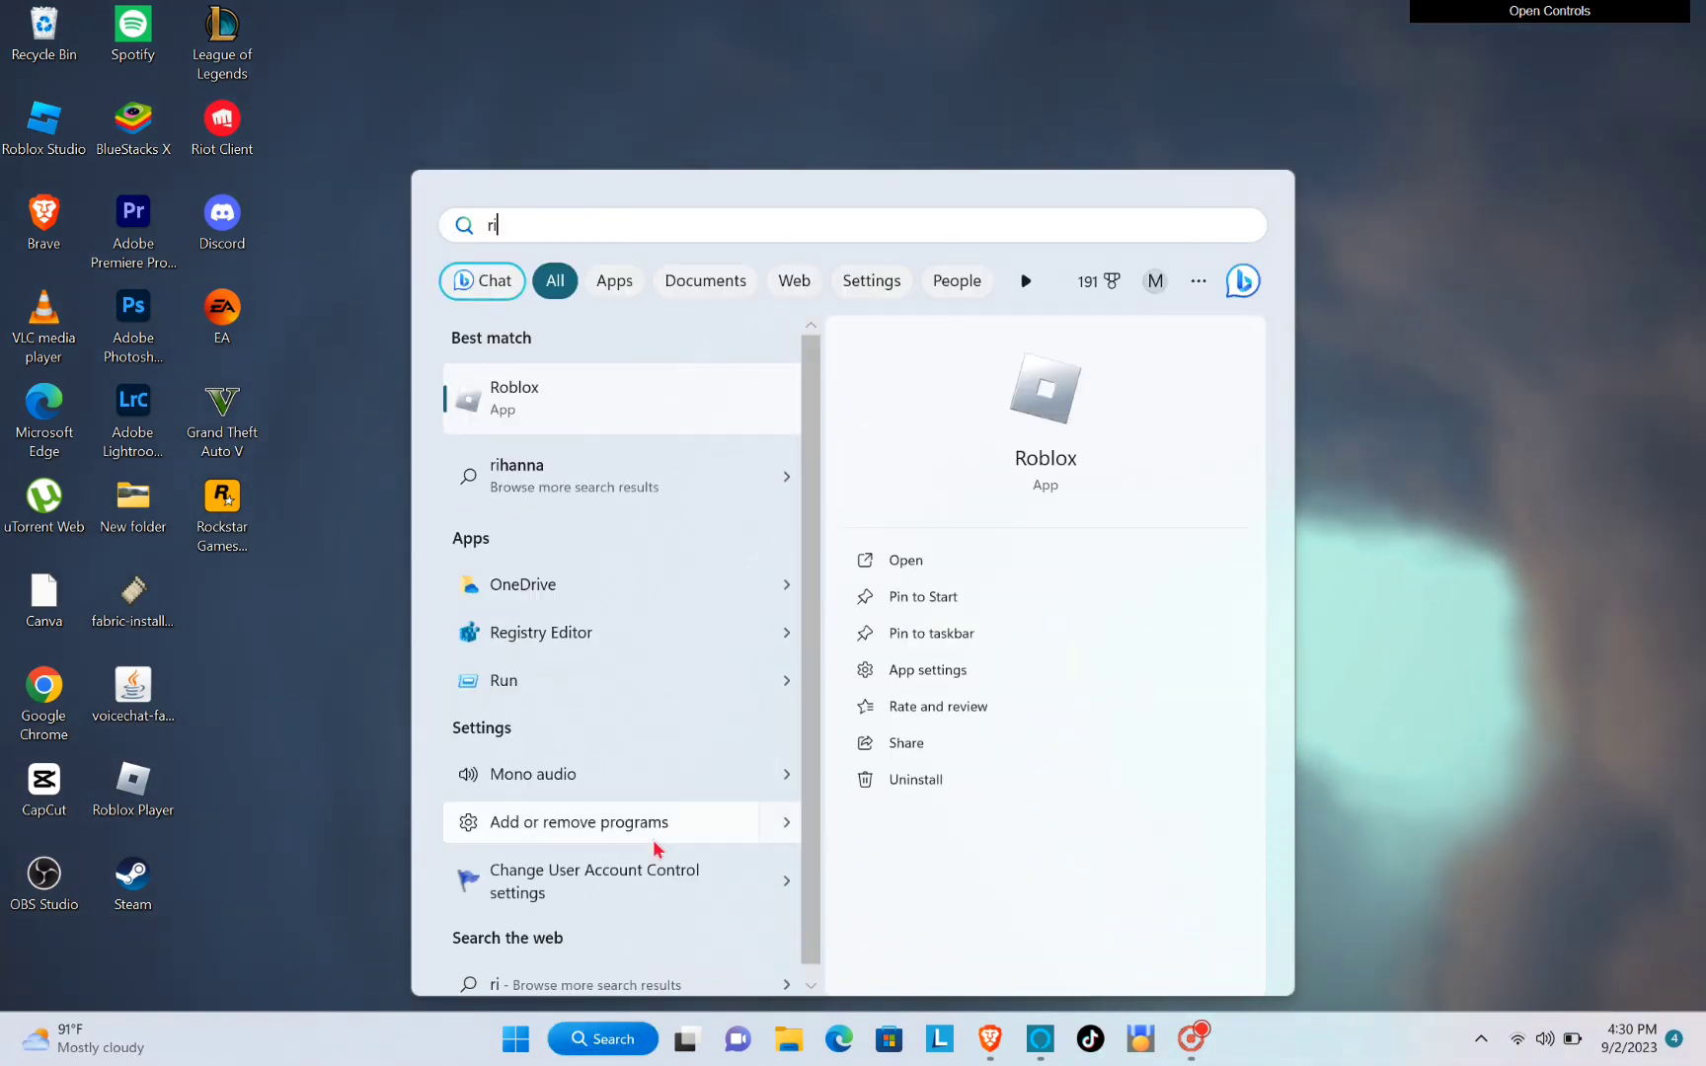
text(o)
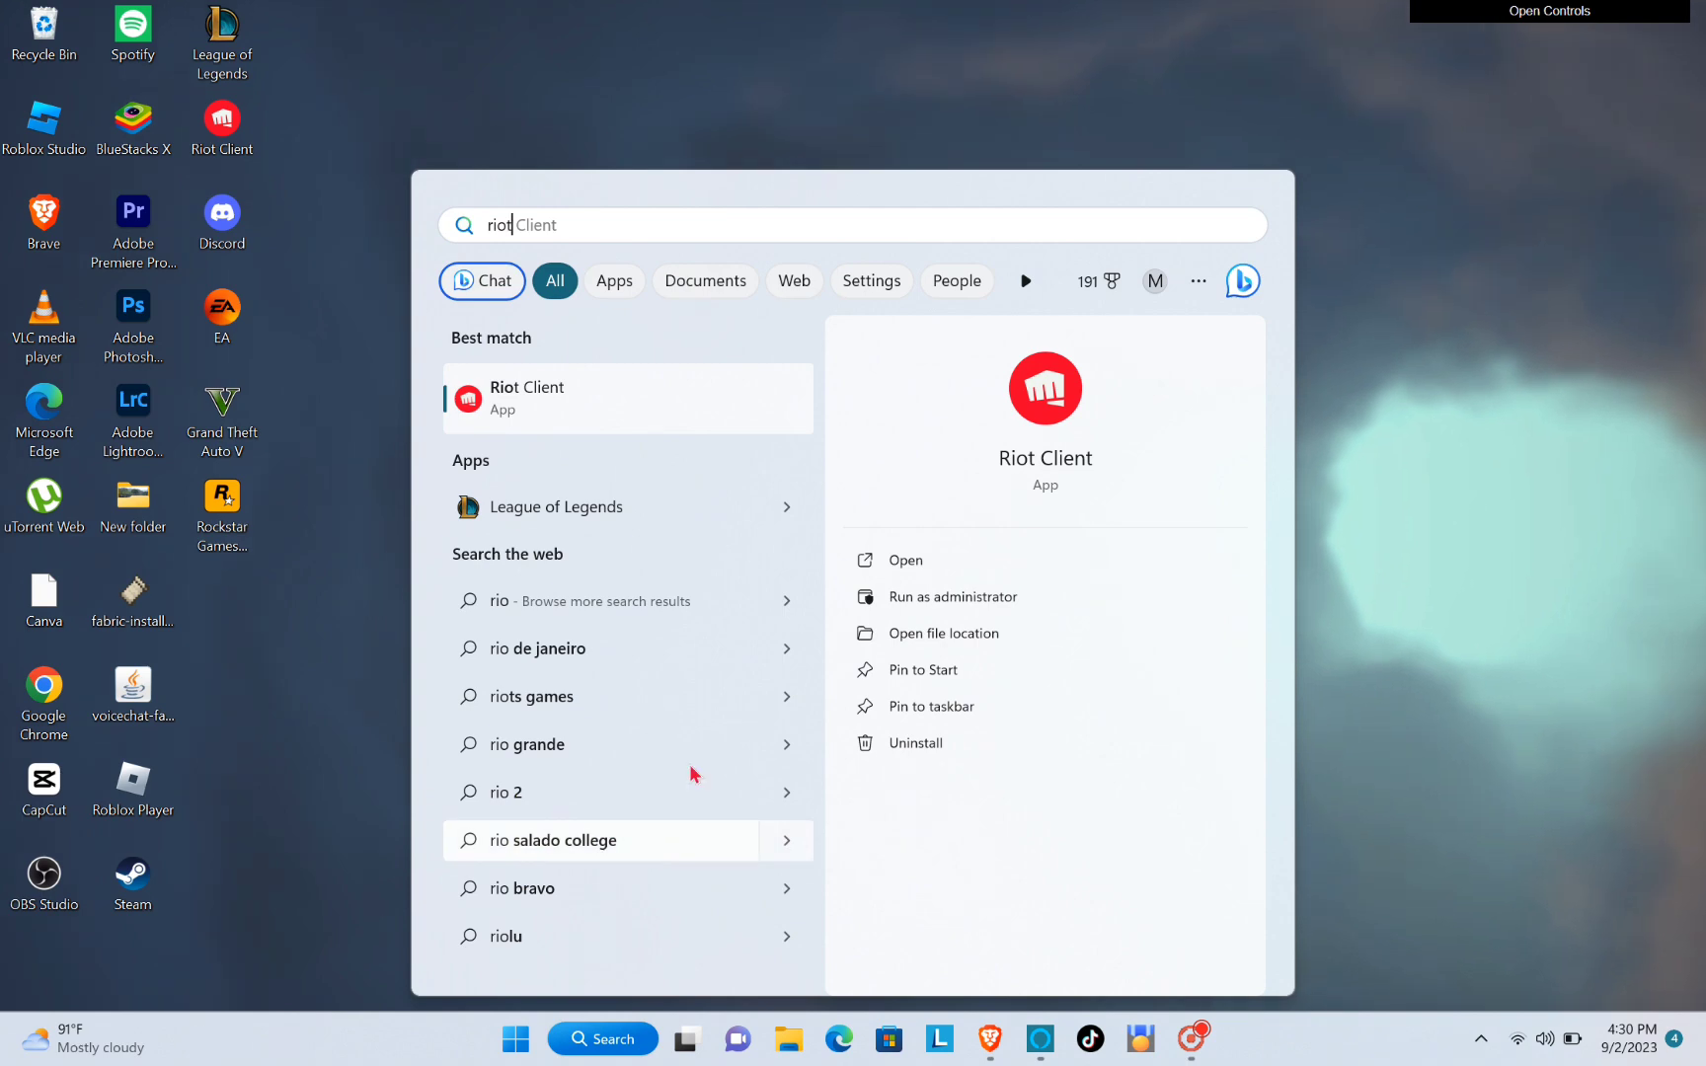
text(t)
click(1057, 477)
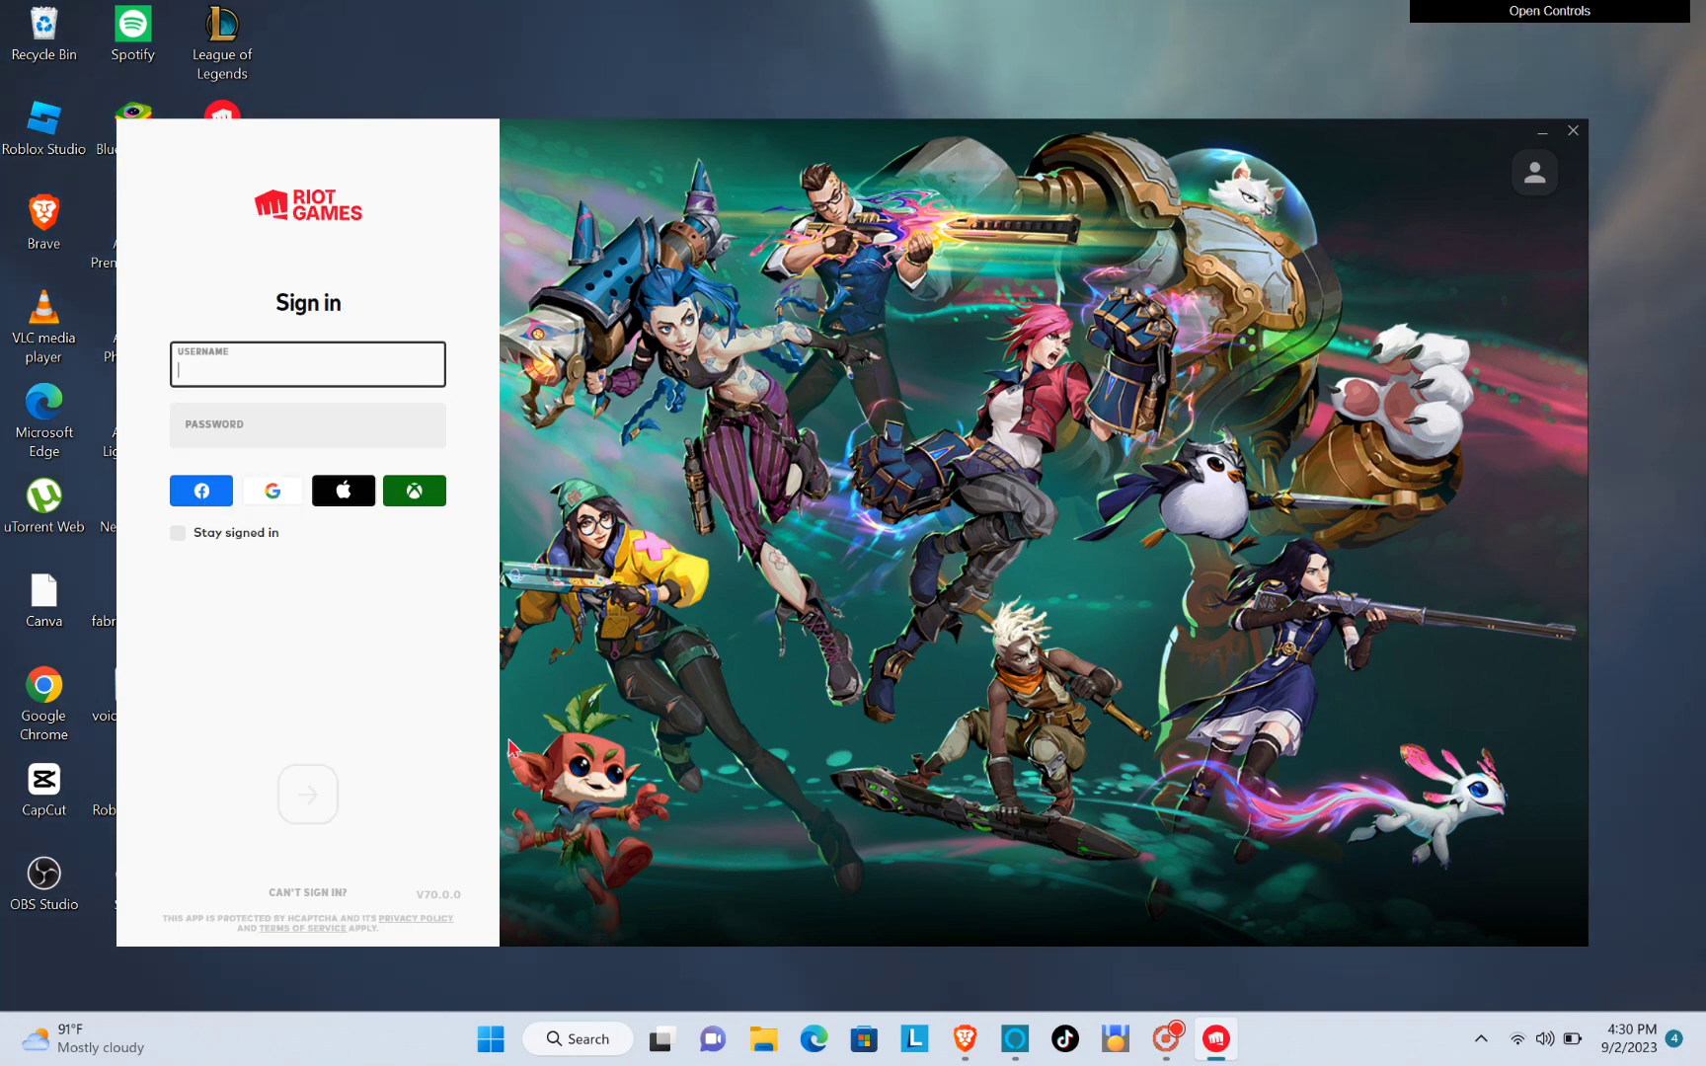
Step: Minimize Riot Client and search 'ch' to launch Google Chrome
click(1542, 131)
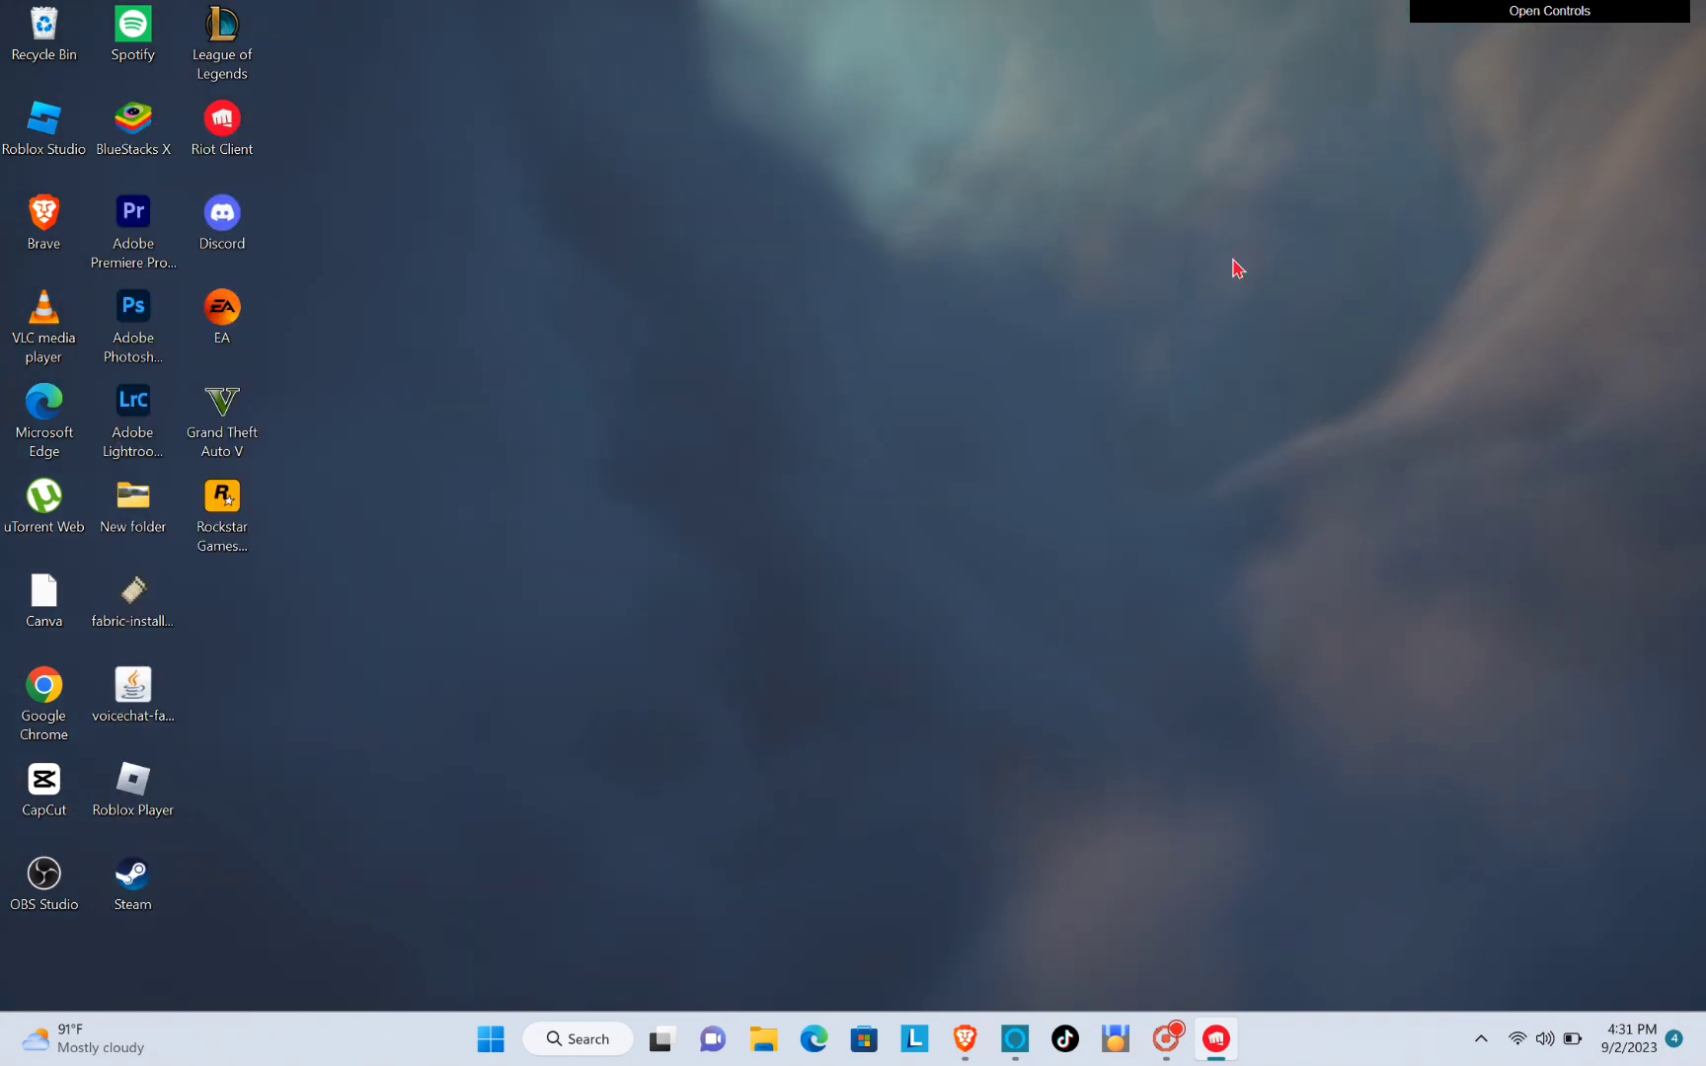
click(580, 1054)
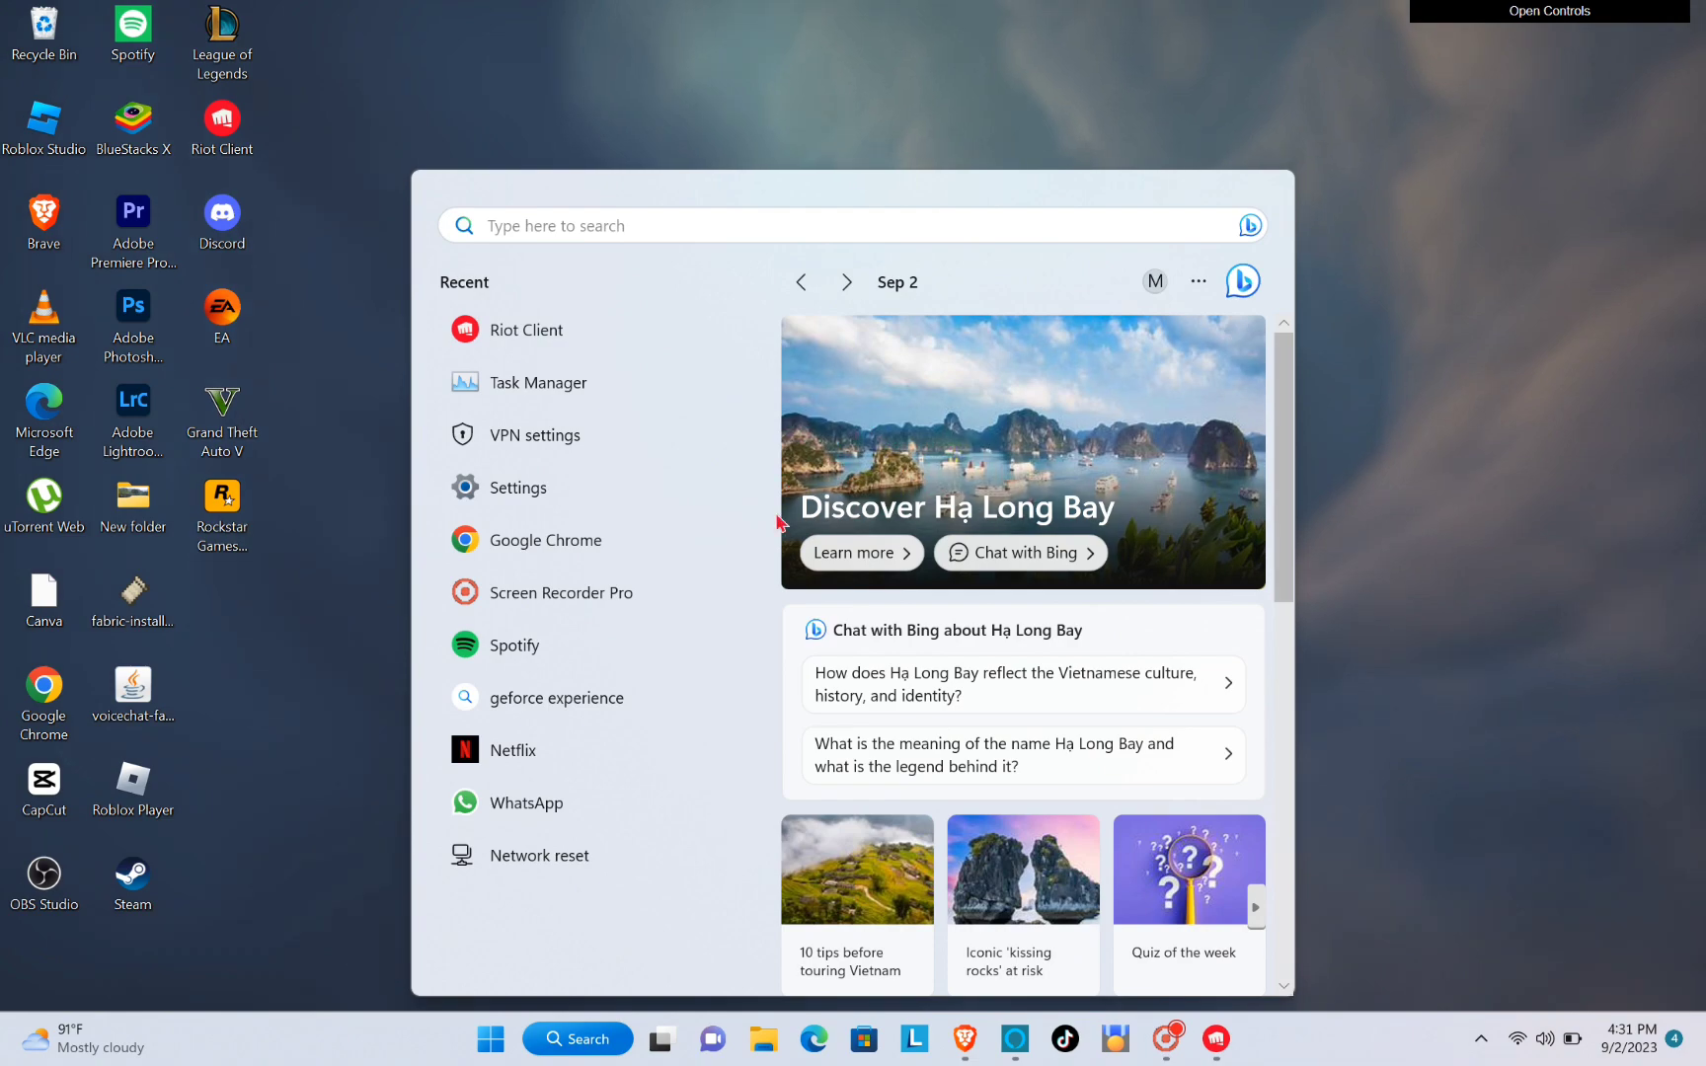
text(ch)
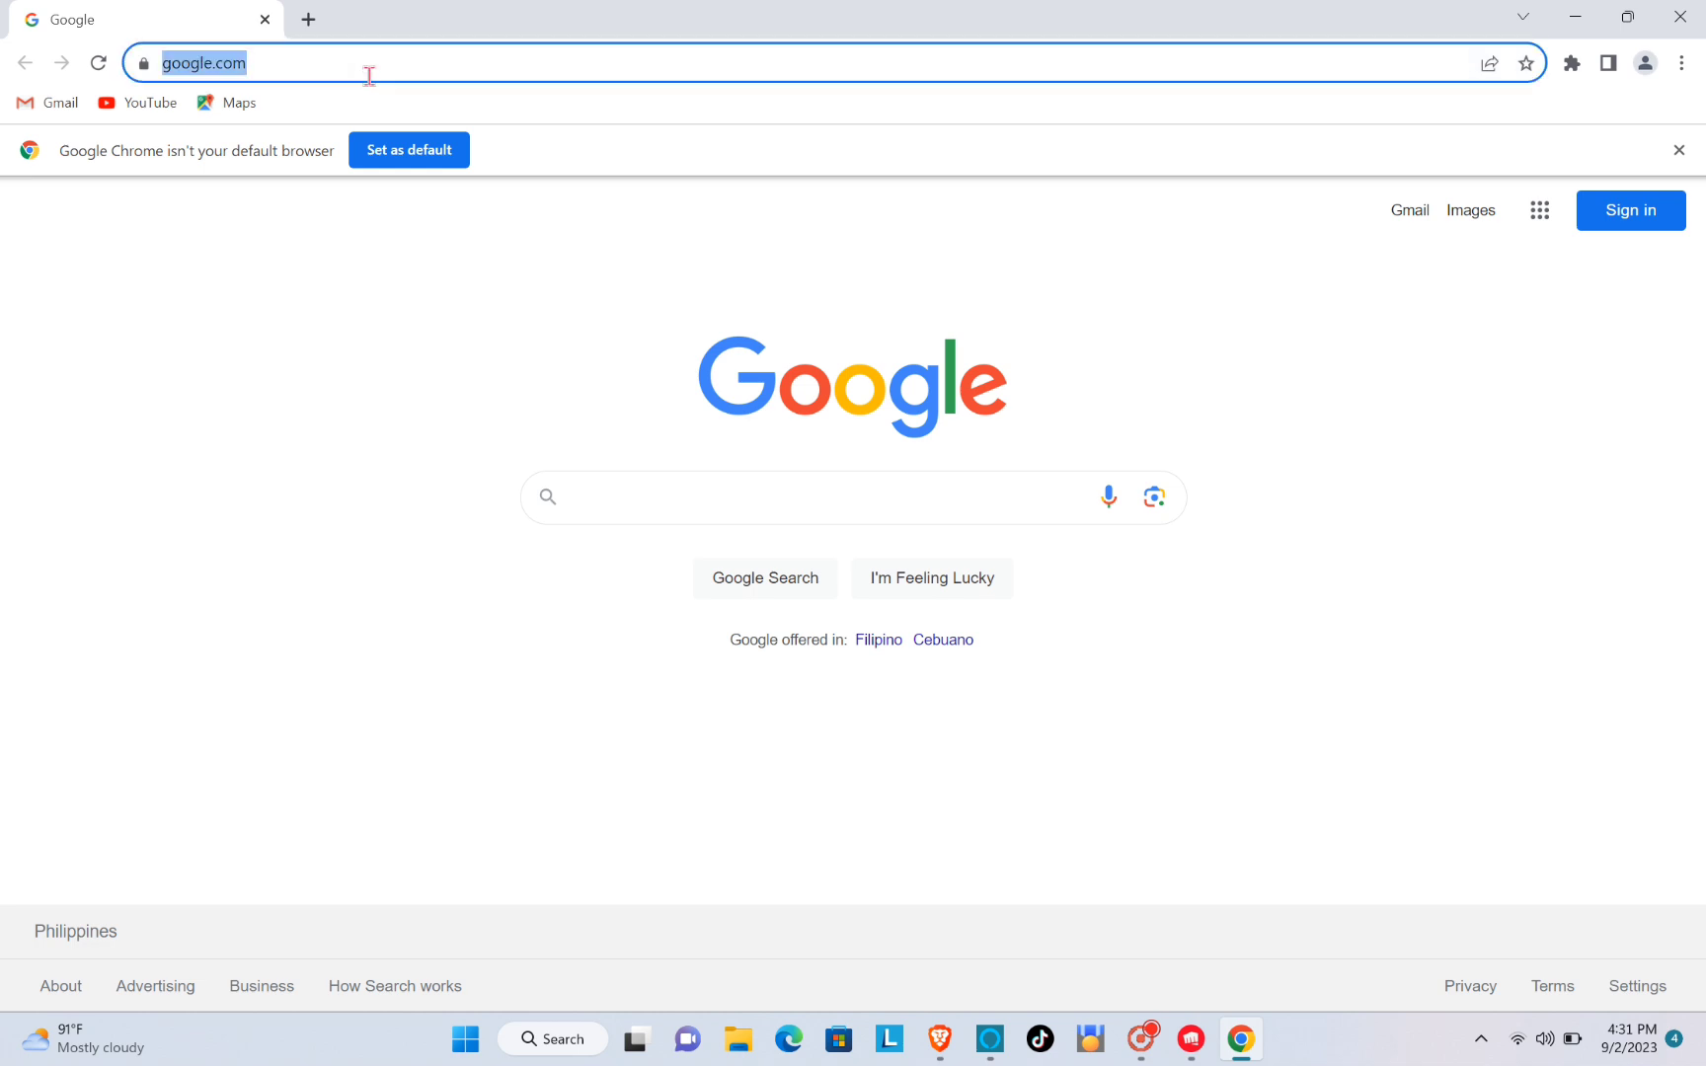
Step: Load status.riotgames.com and continue with English as the language
text(st)
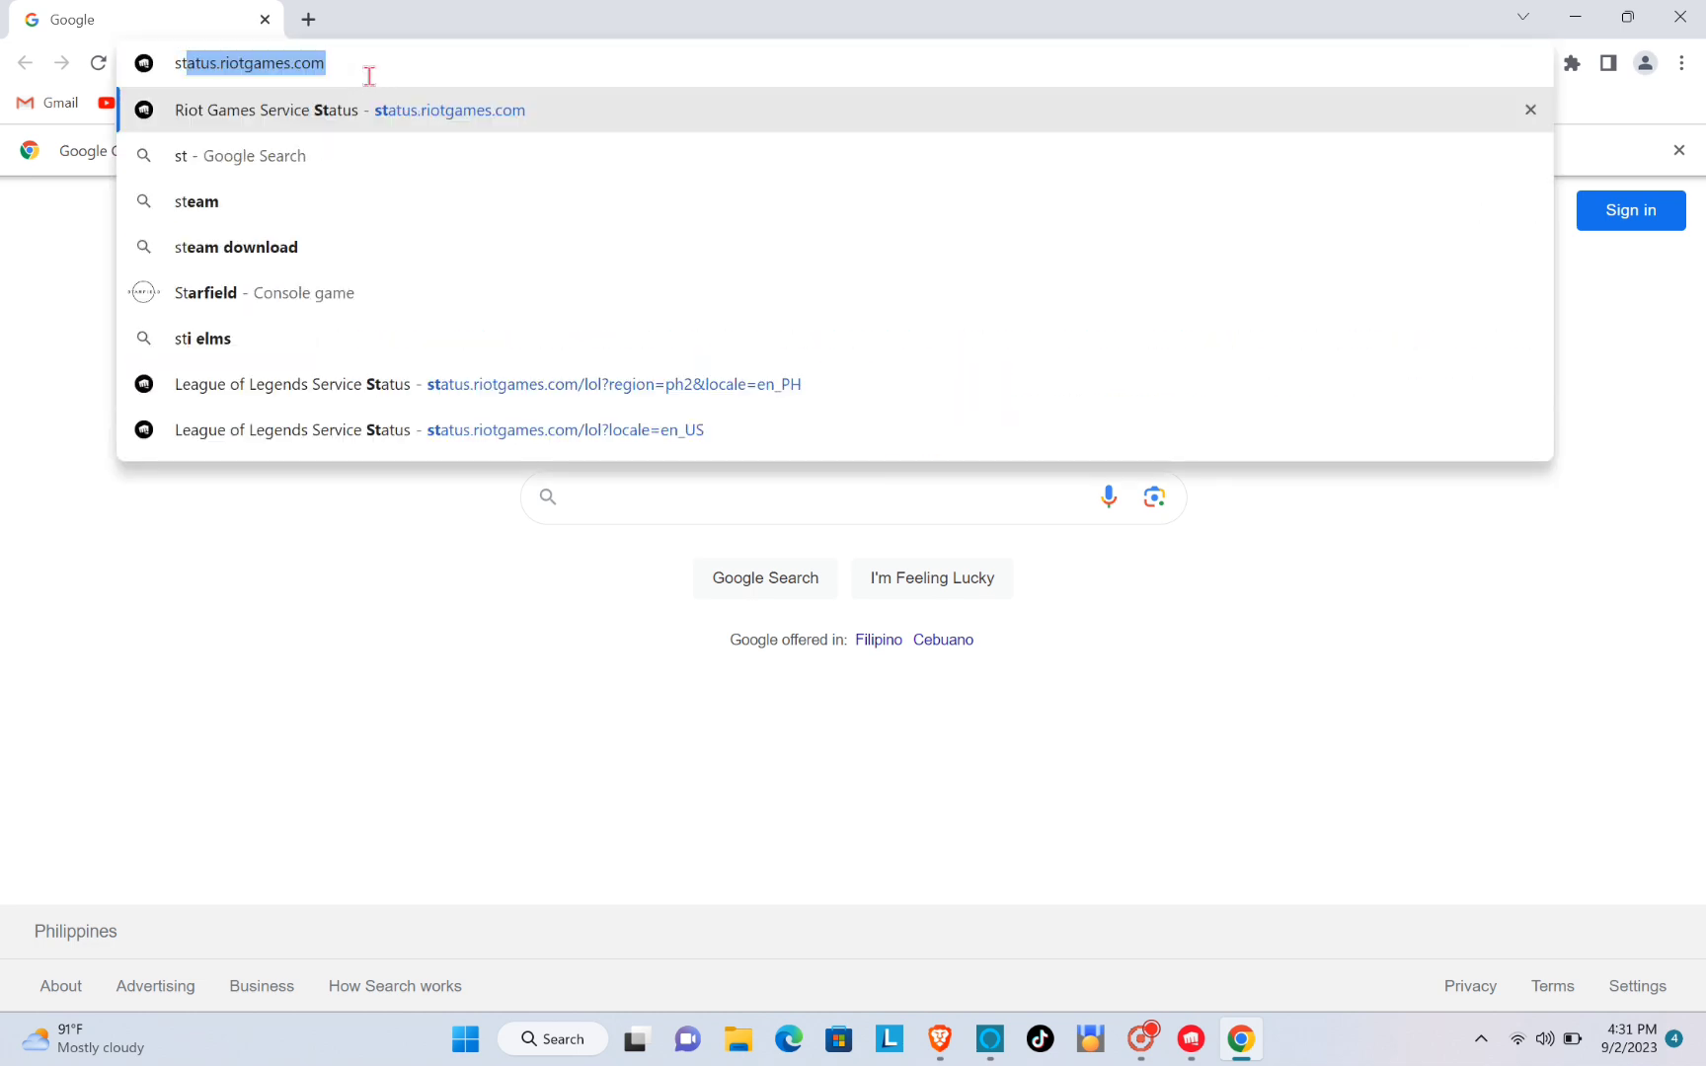
key(Return)
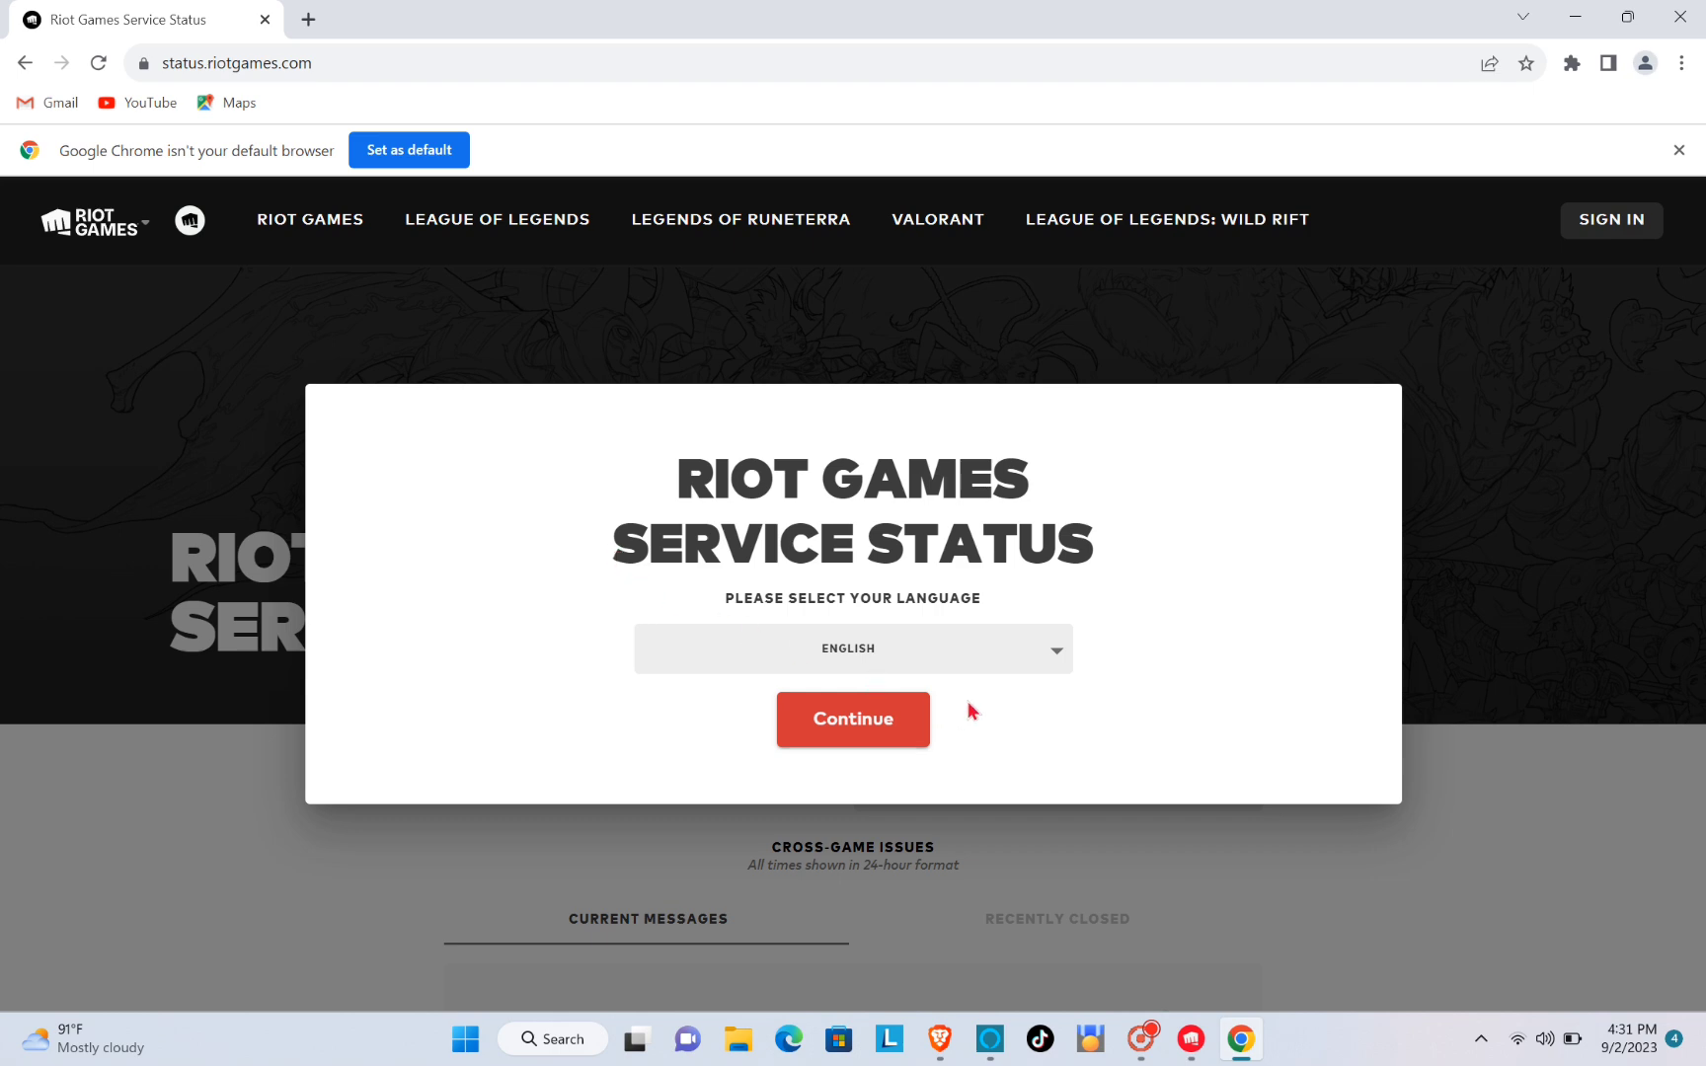
click(847, 740)
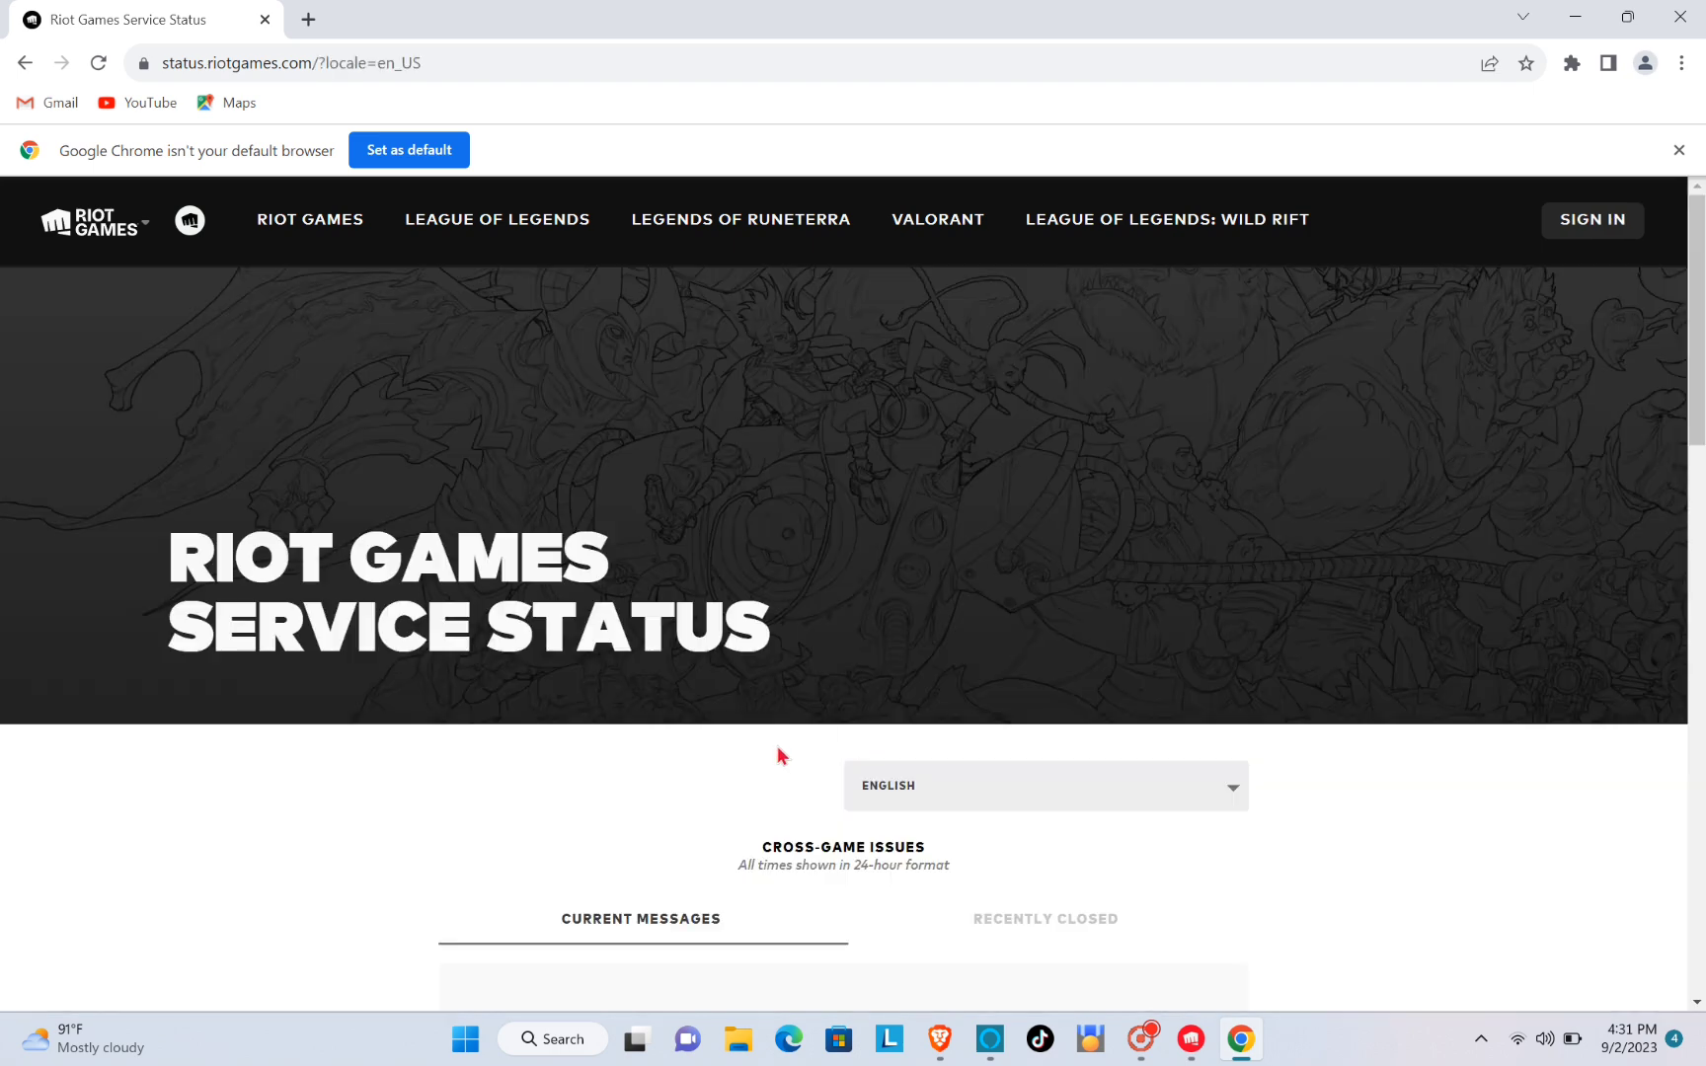
Step: Open League of Legends service status for the PH region
scroll(698, 734, down, 5)
click(659, 752)
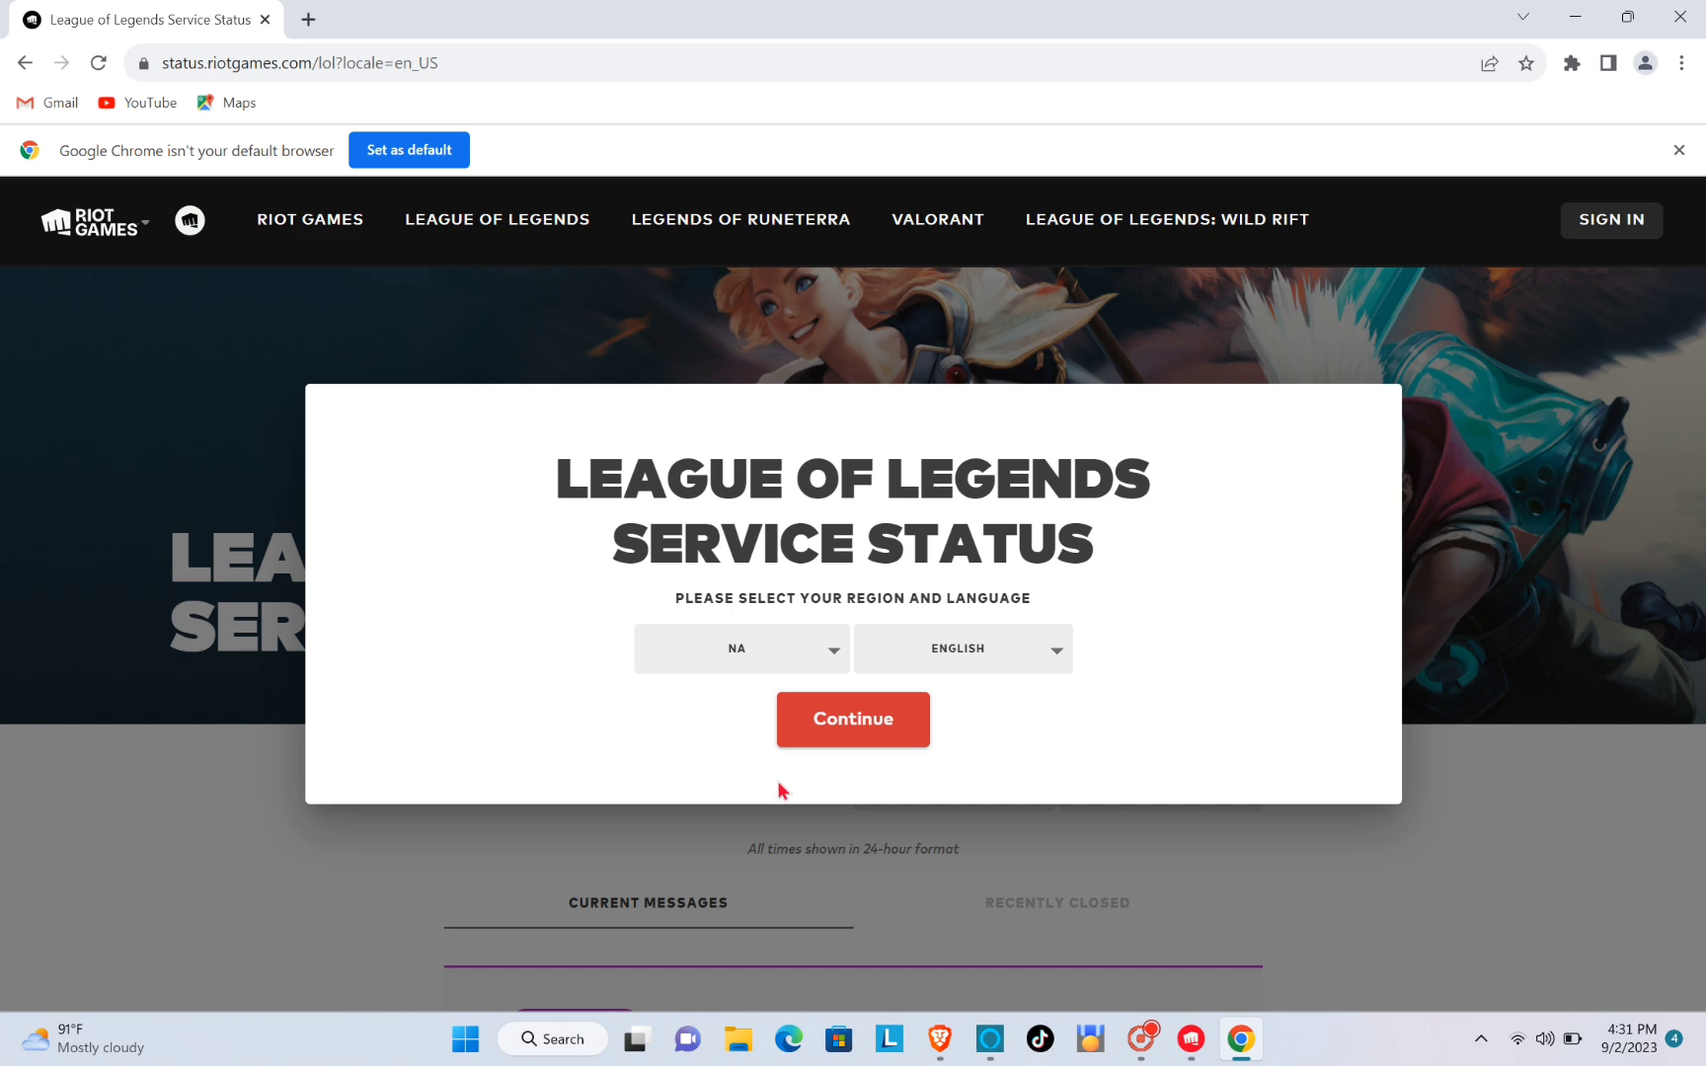
click(820, 656)
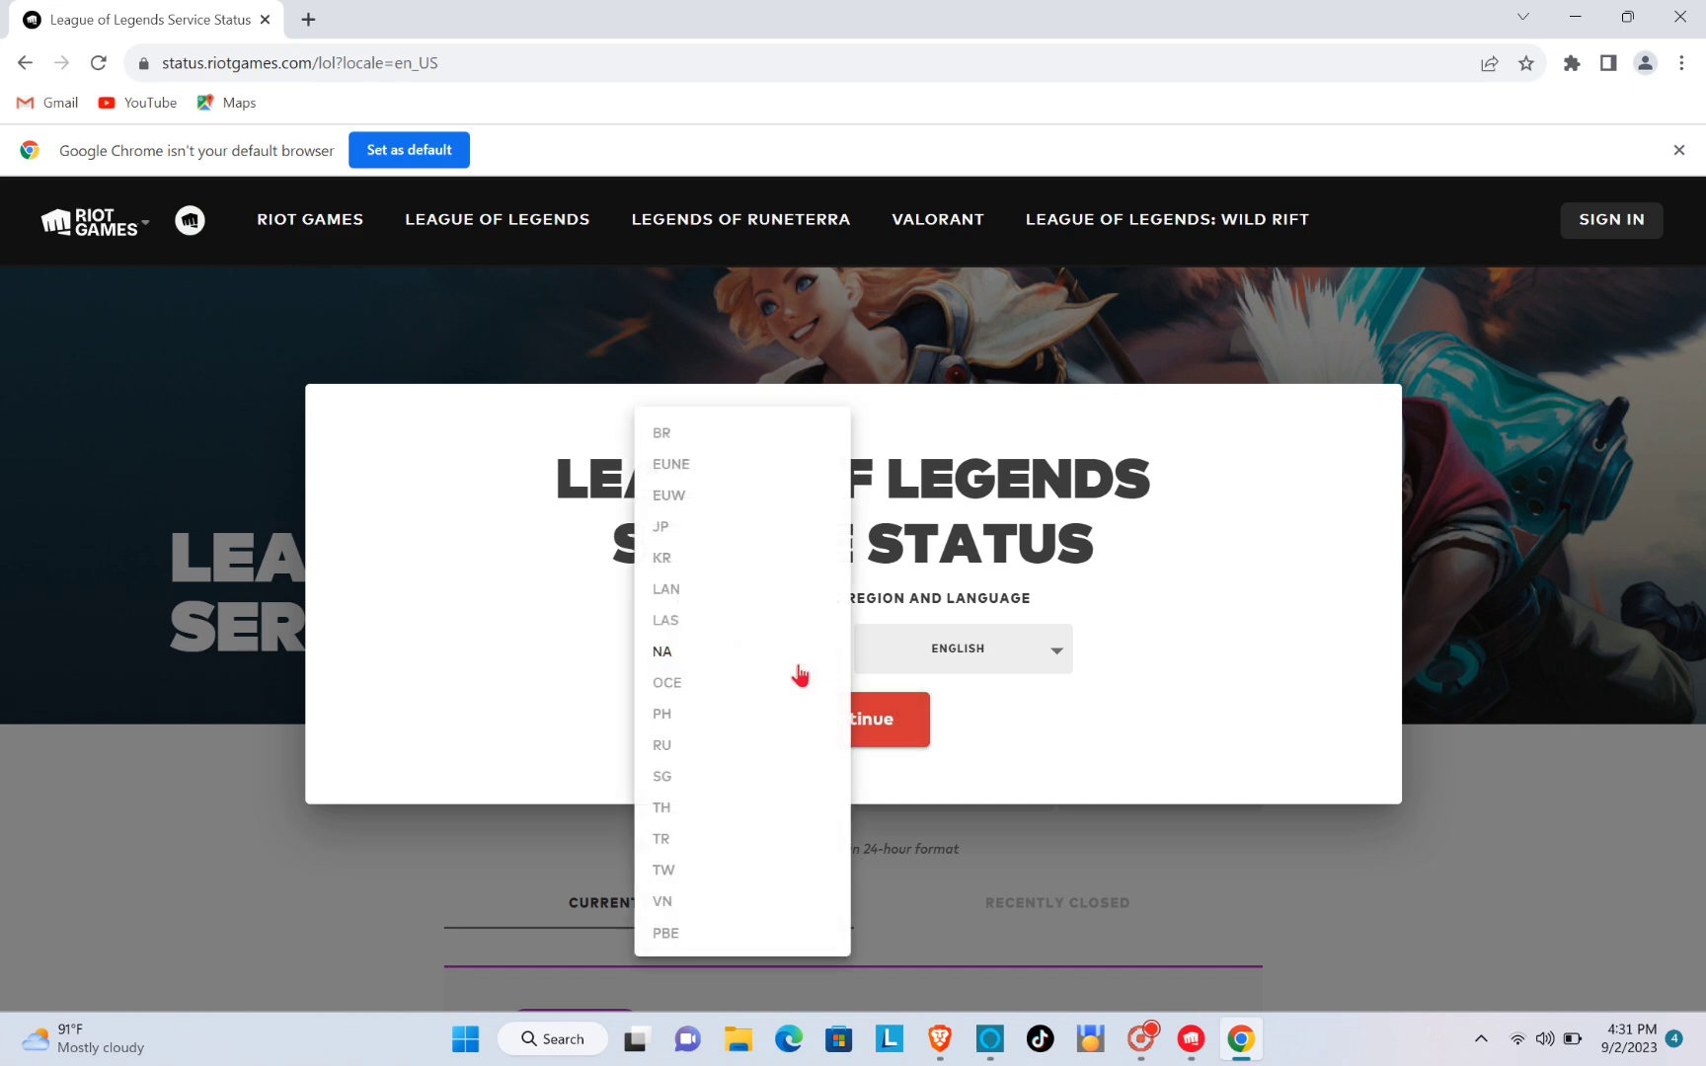
click(664, 716)
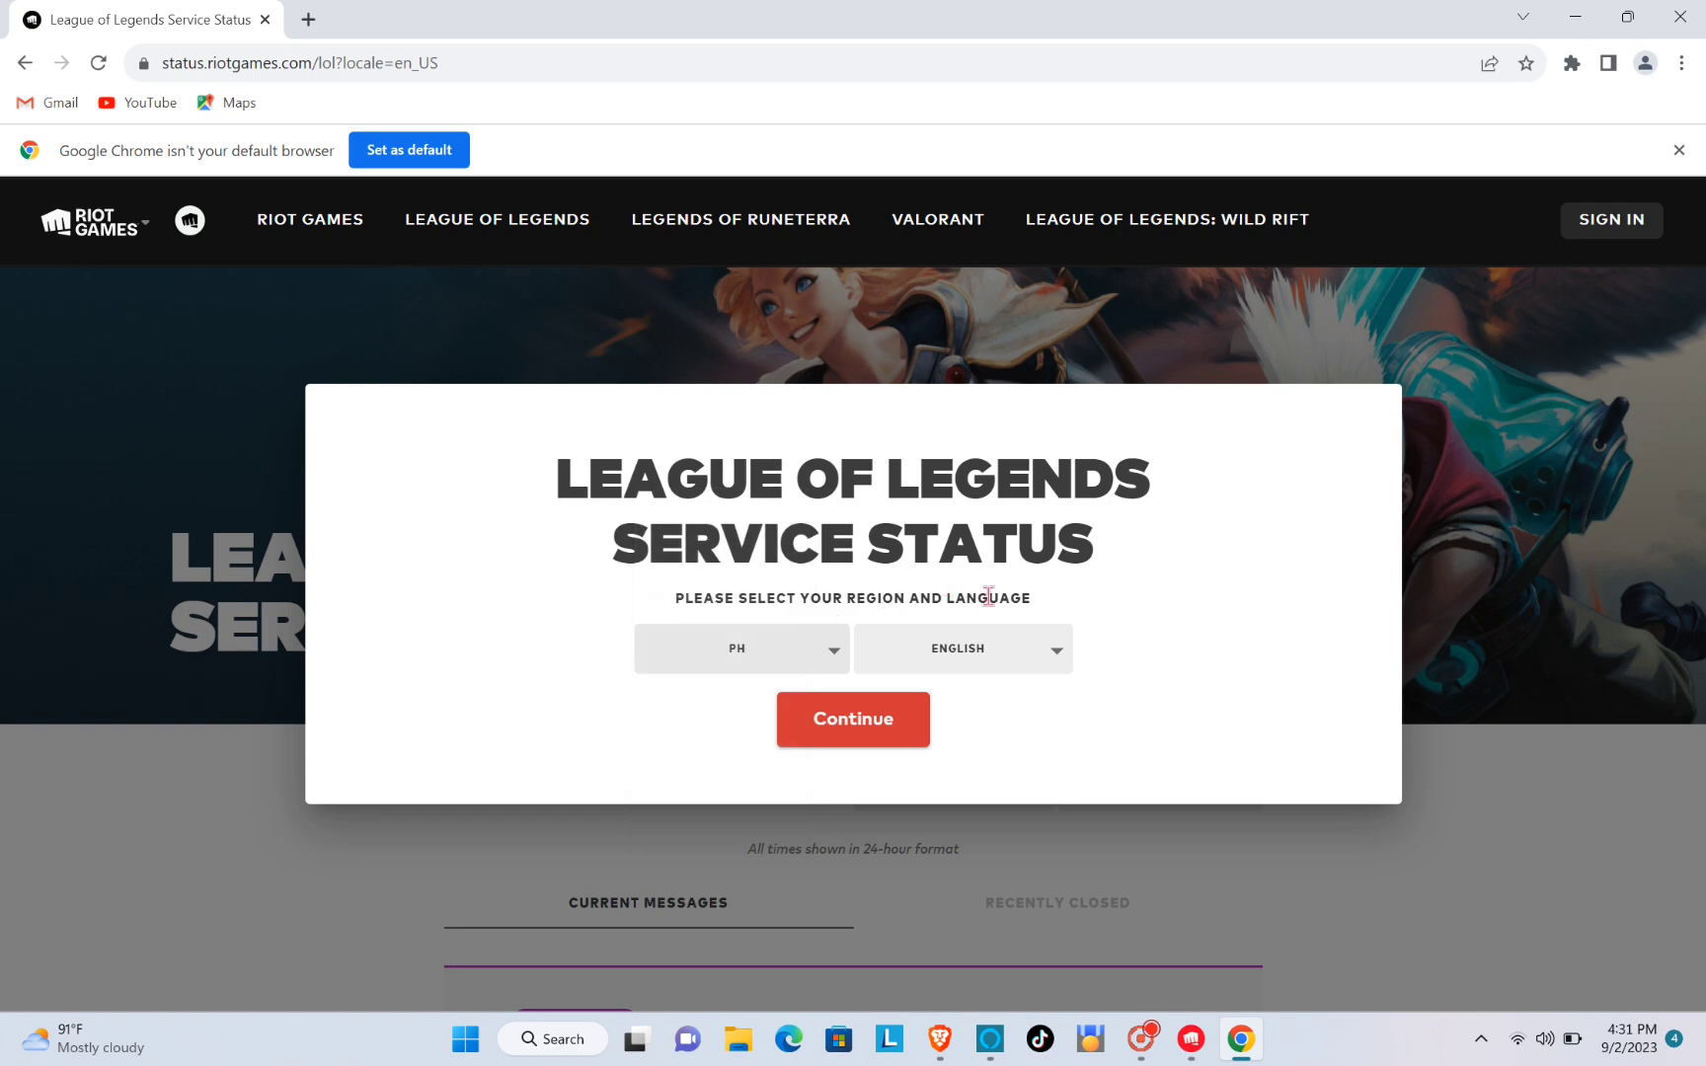
click(859, 723)
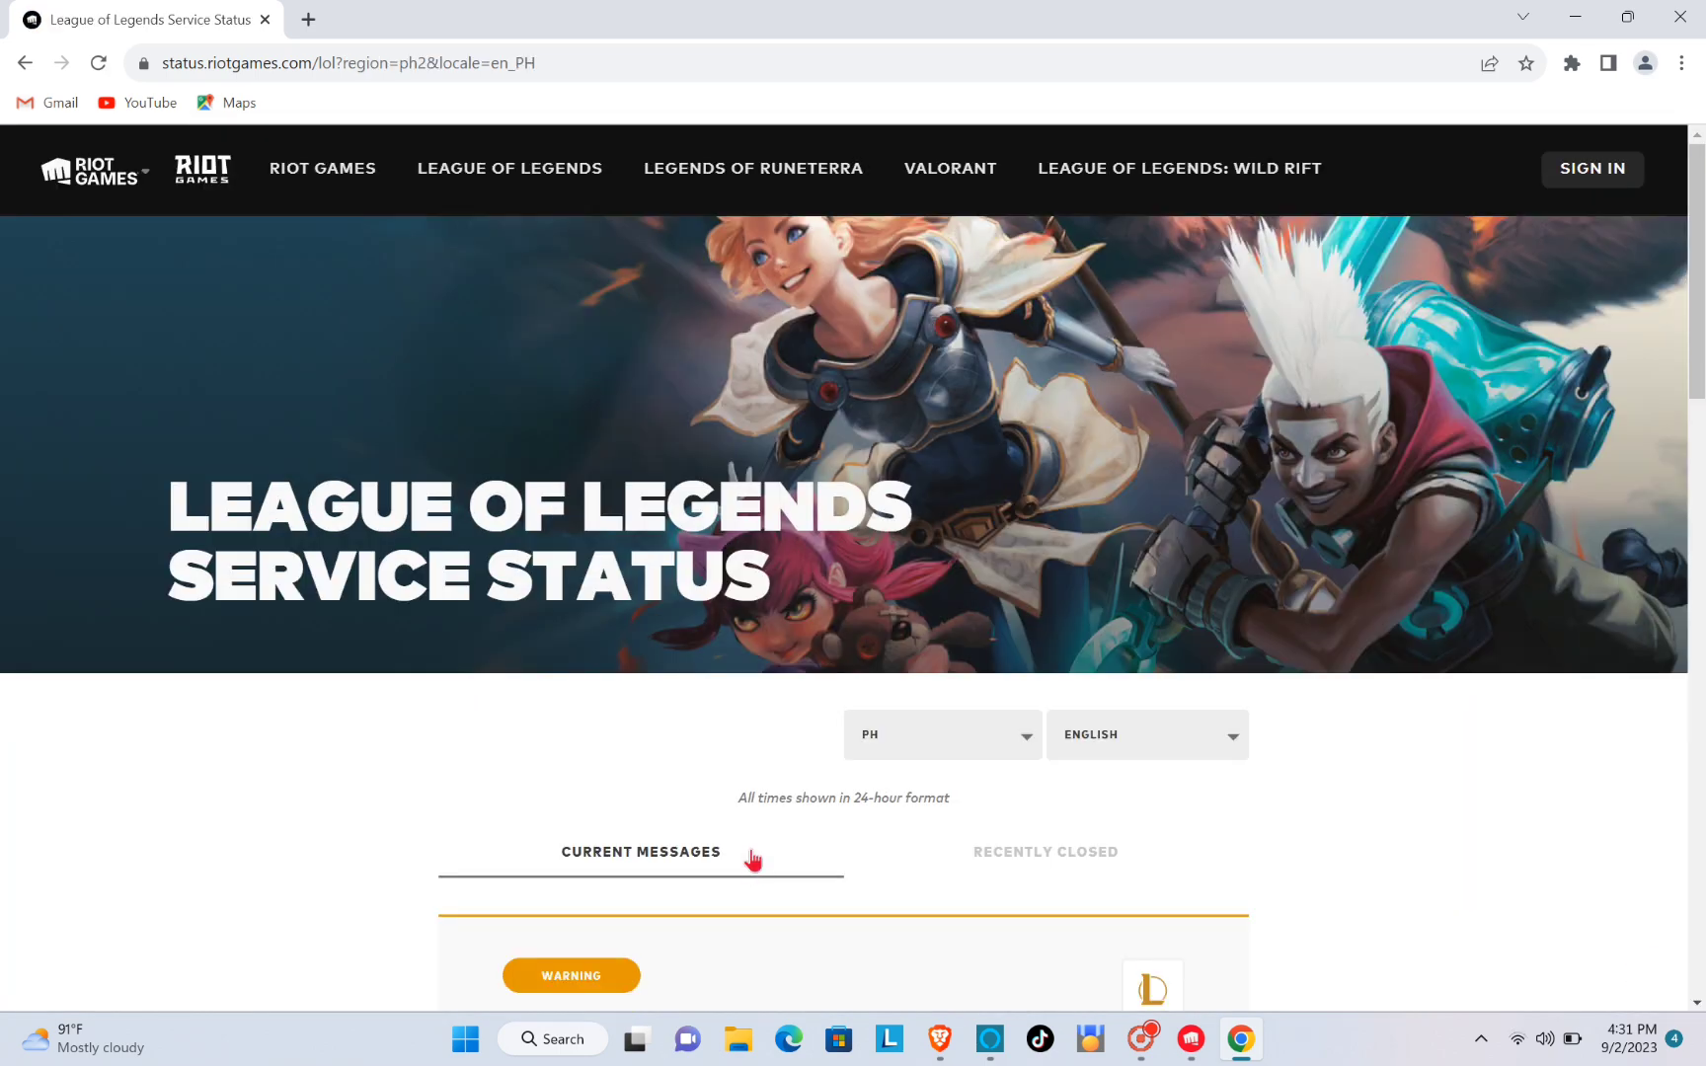
Step: Read PH's current Account Transfers Disabled warning and check the Recently Closed issues
scroll(740, 844, down, 5)
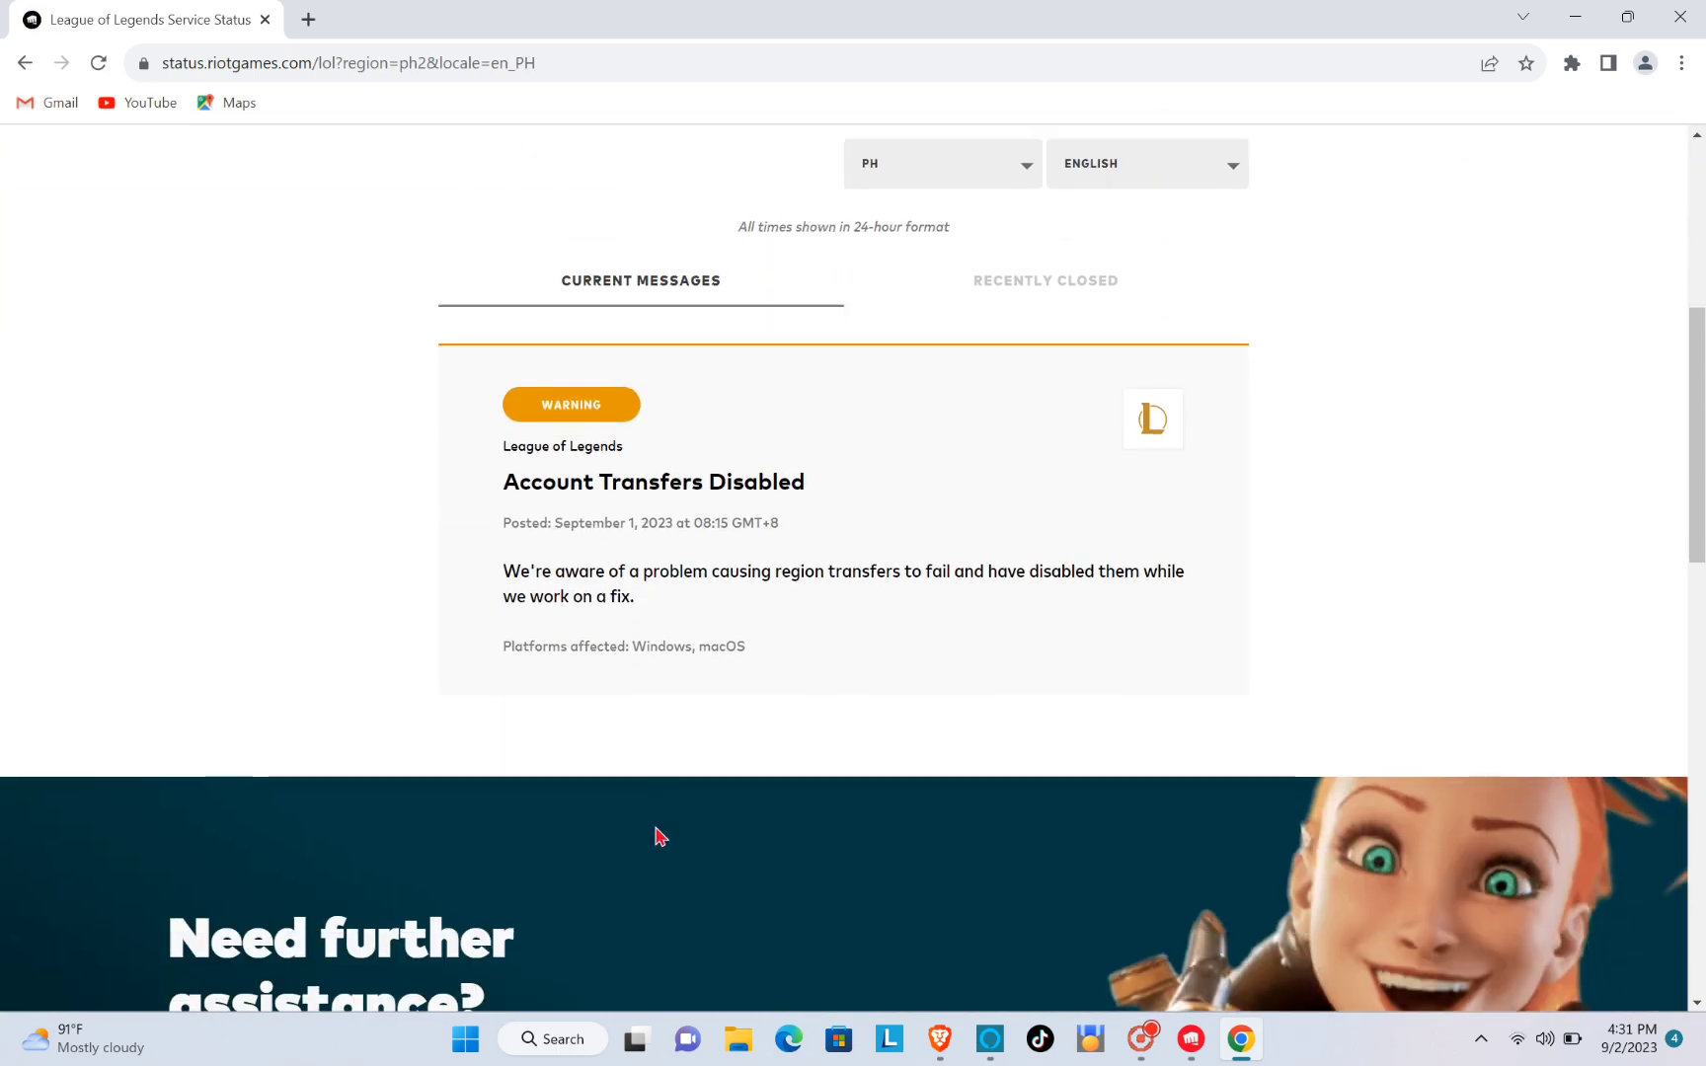
scroll(645, 620, up, 5)
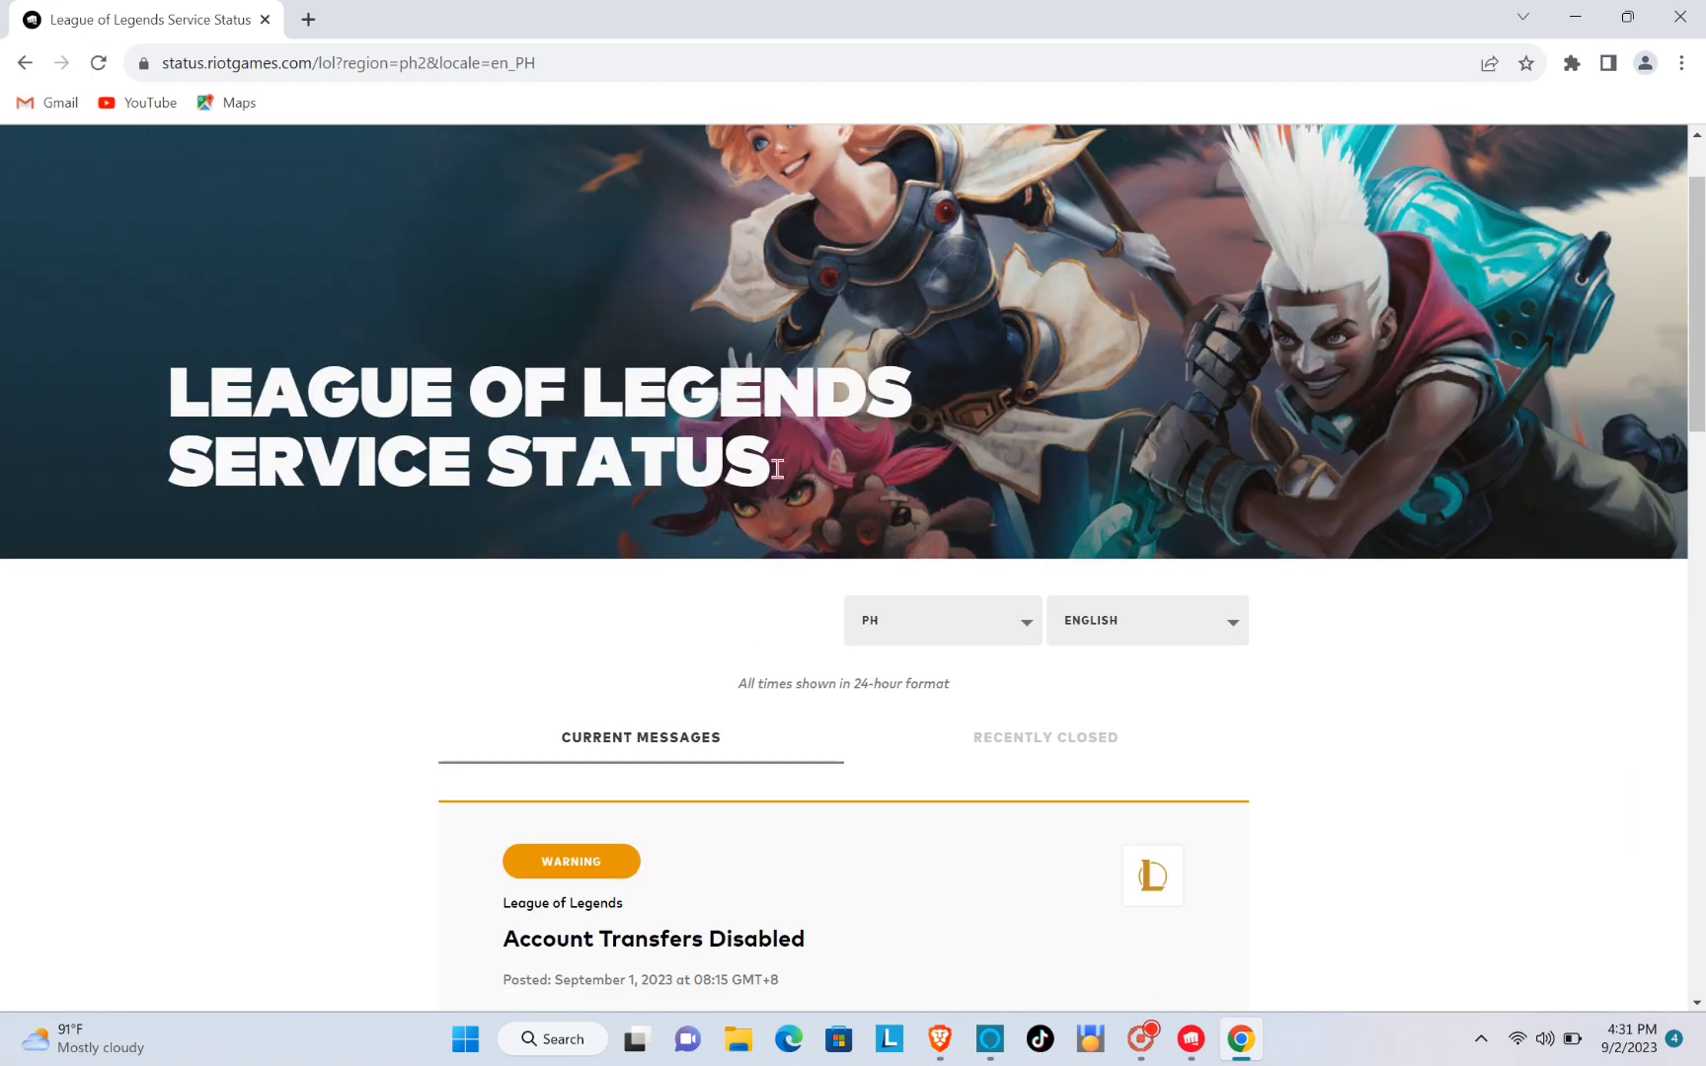
click(1024, 756)
scroll(808, 784, down, 1)
scroll(661, 718, down, 1)
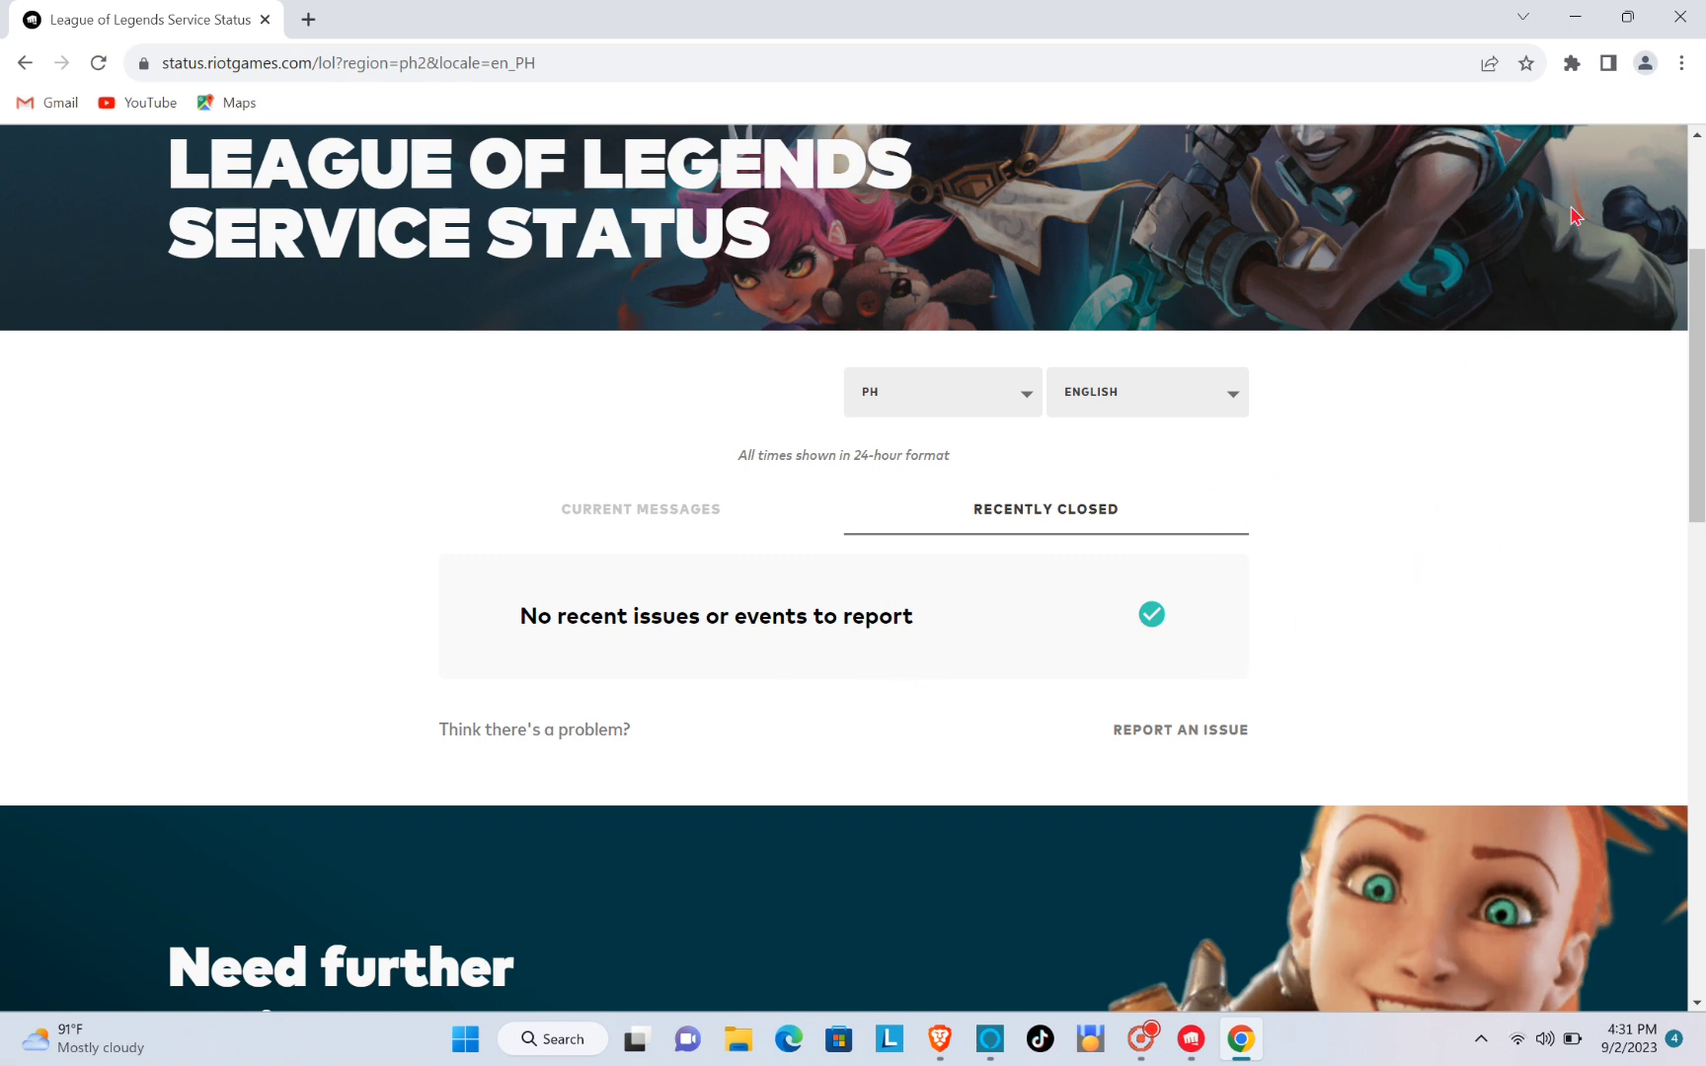
click(1576, 16)
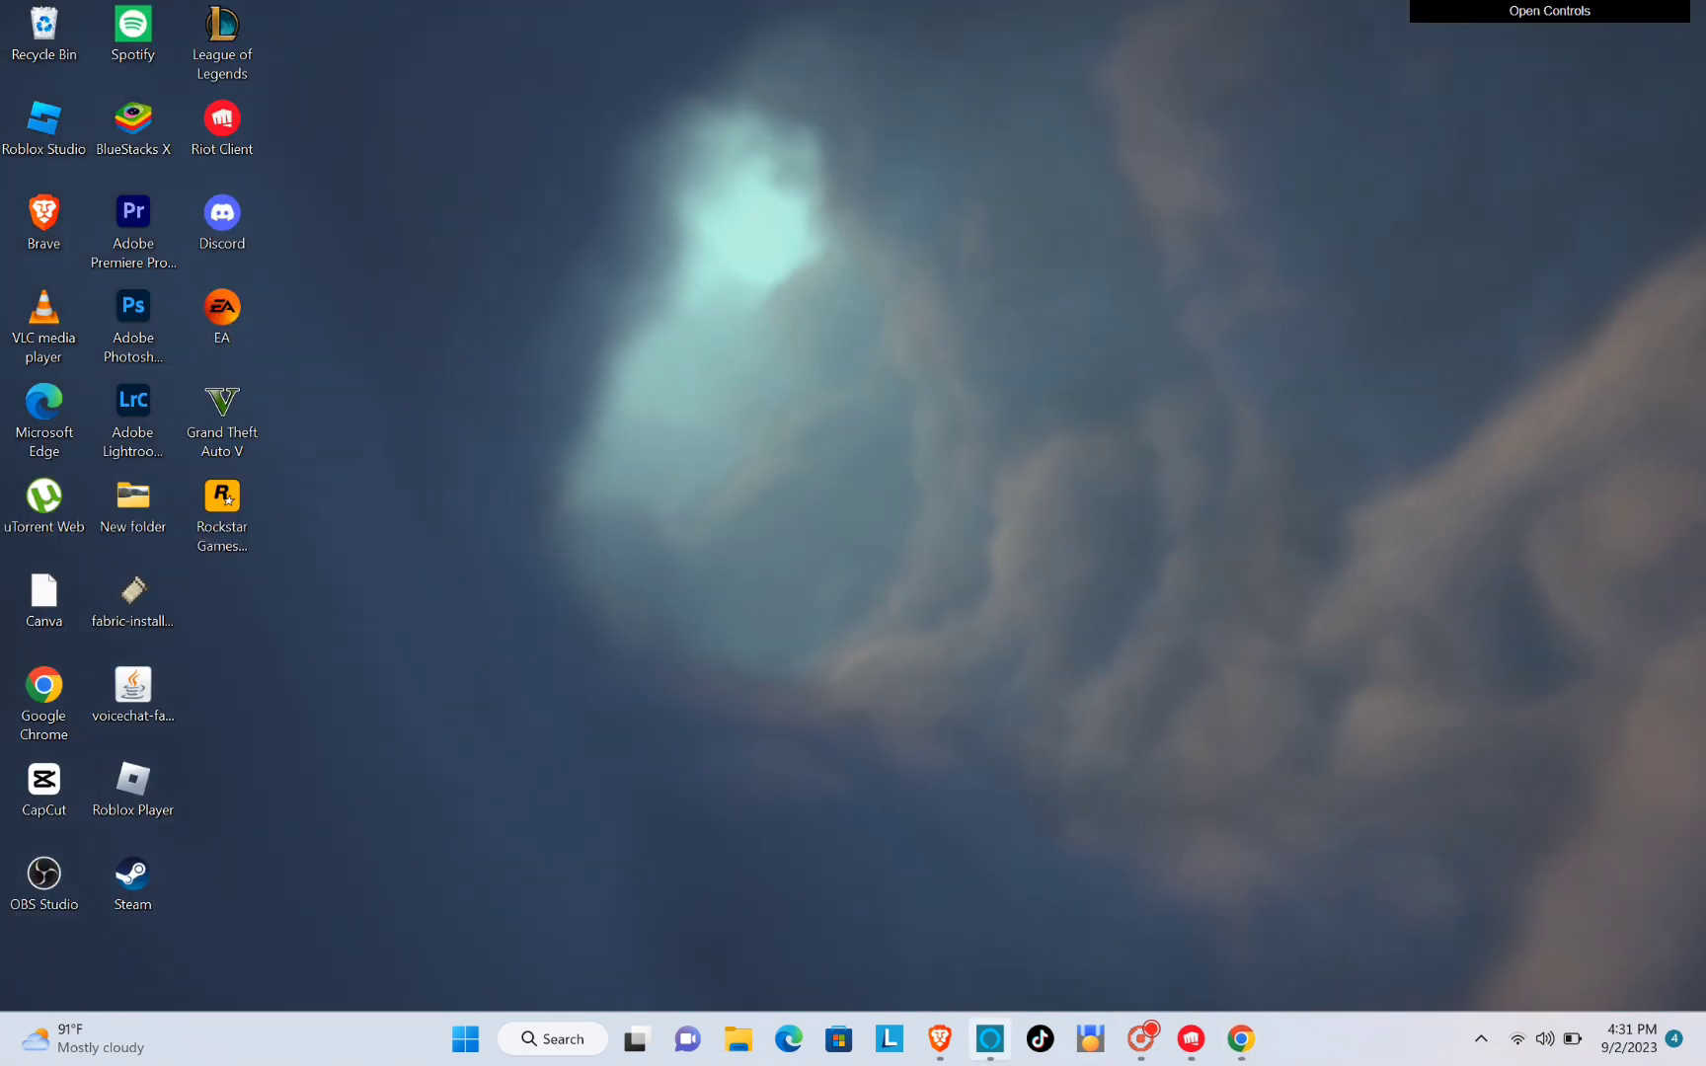
click(565, 1043)
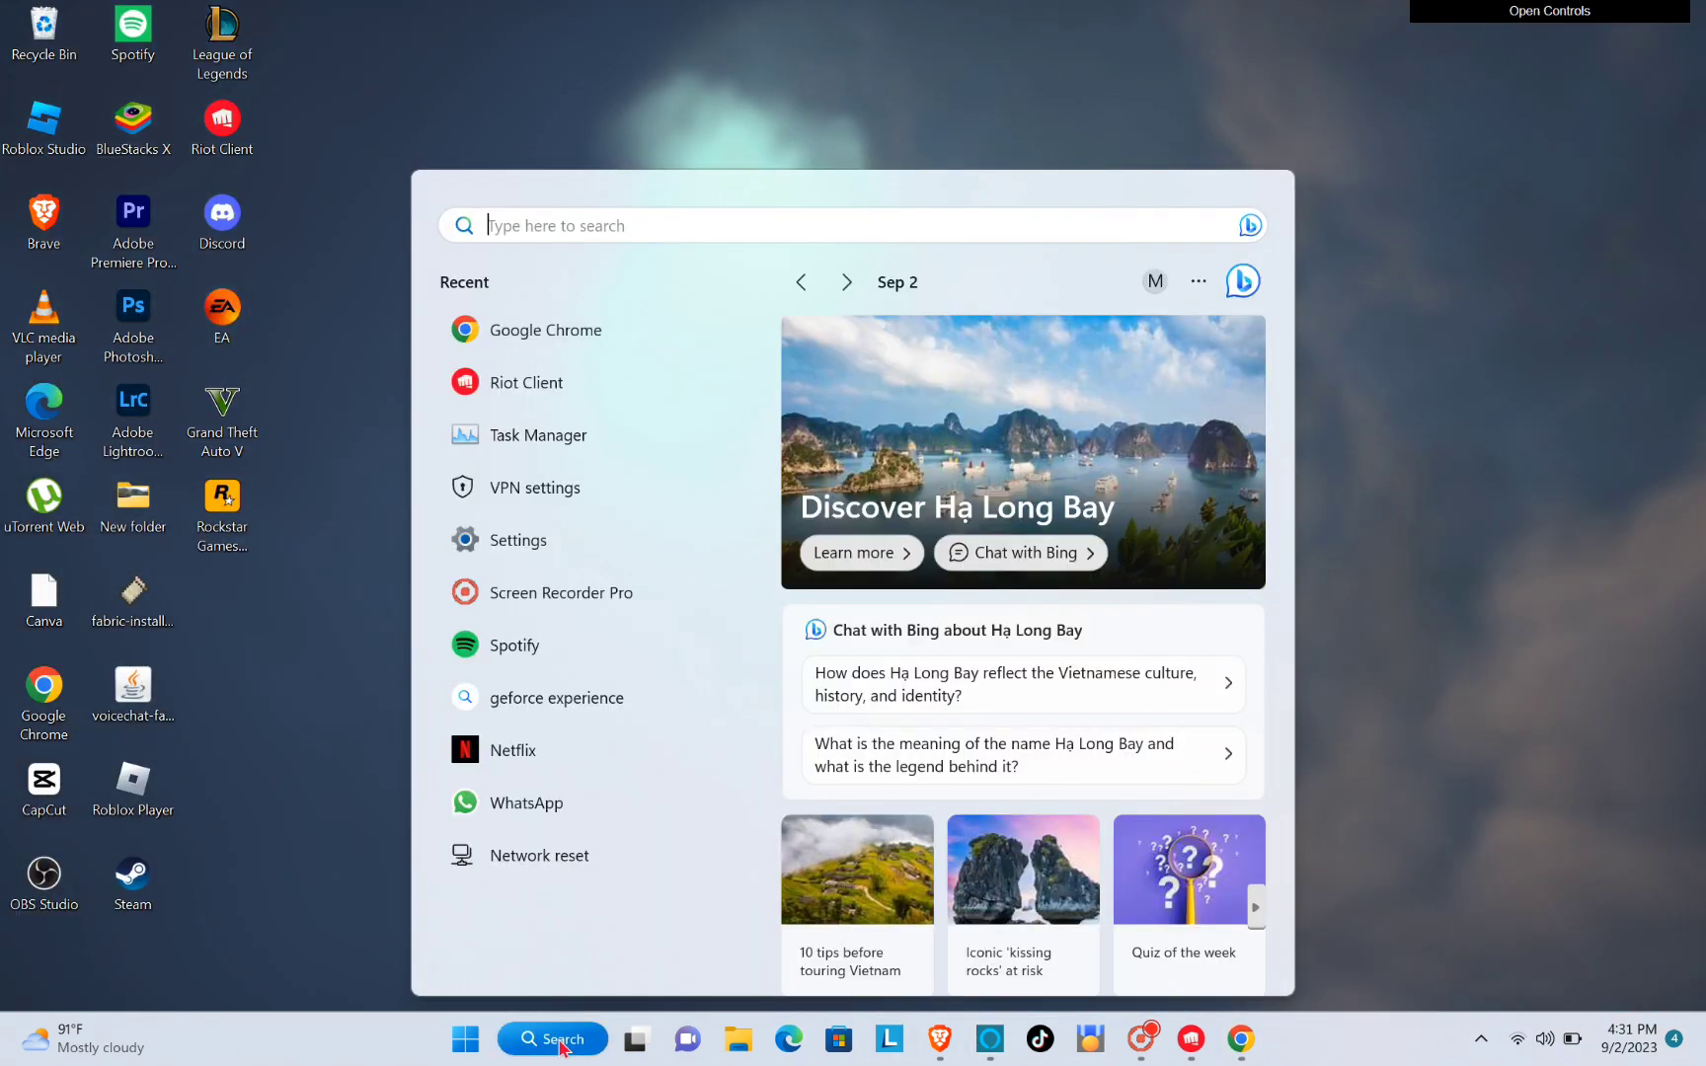
text(vp)
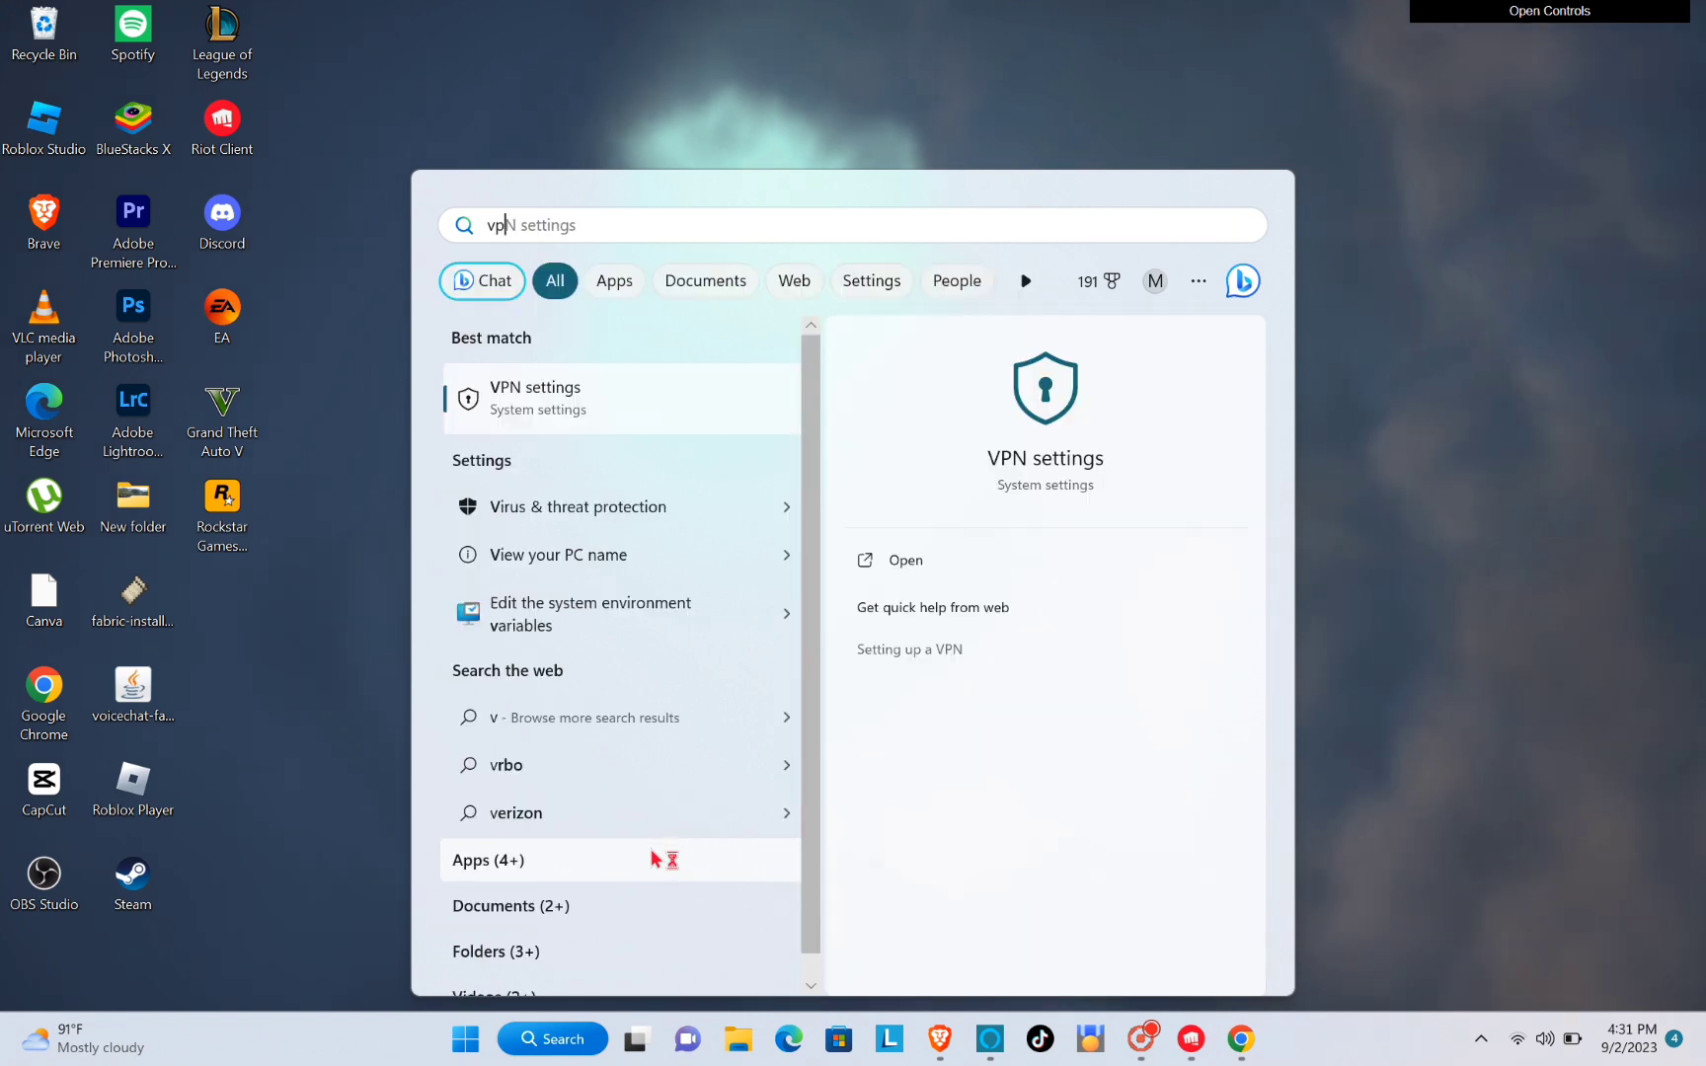
click(589, 422)
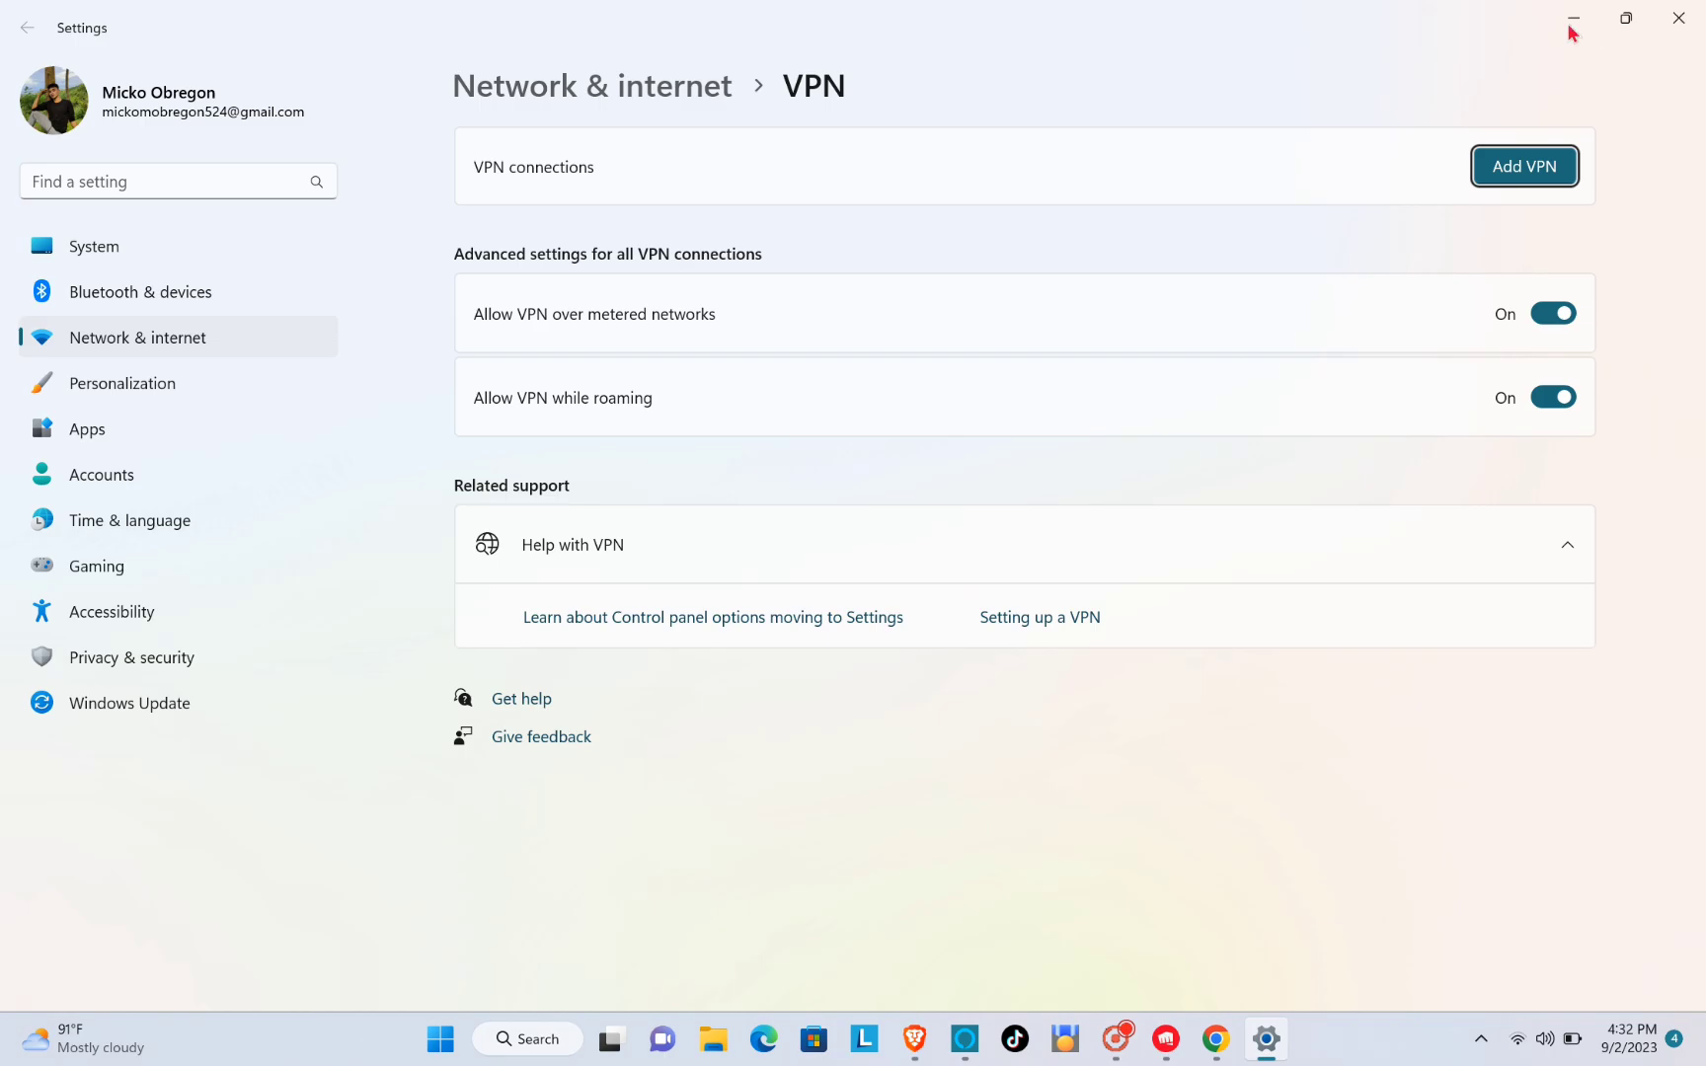
click(1684, 13)
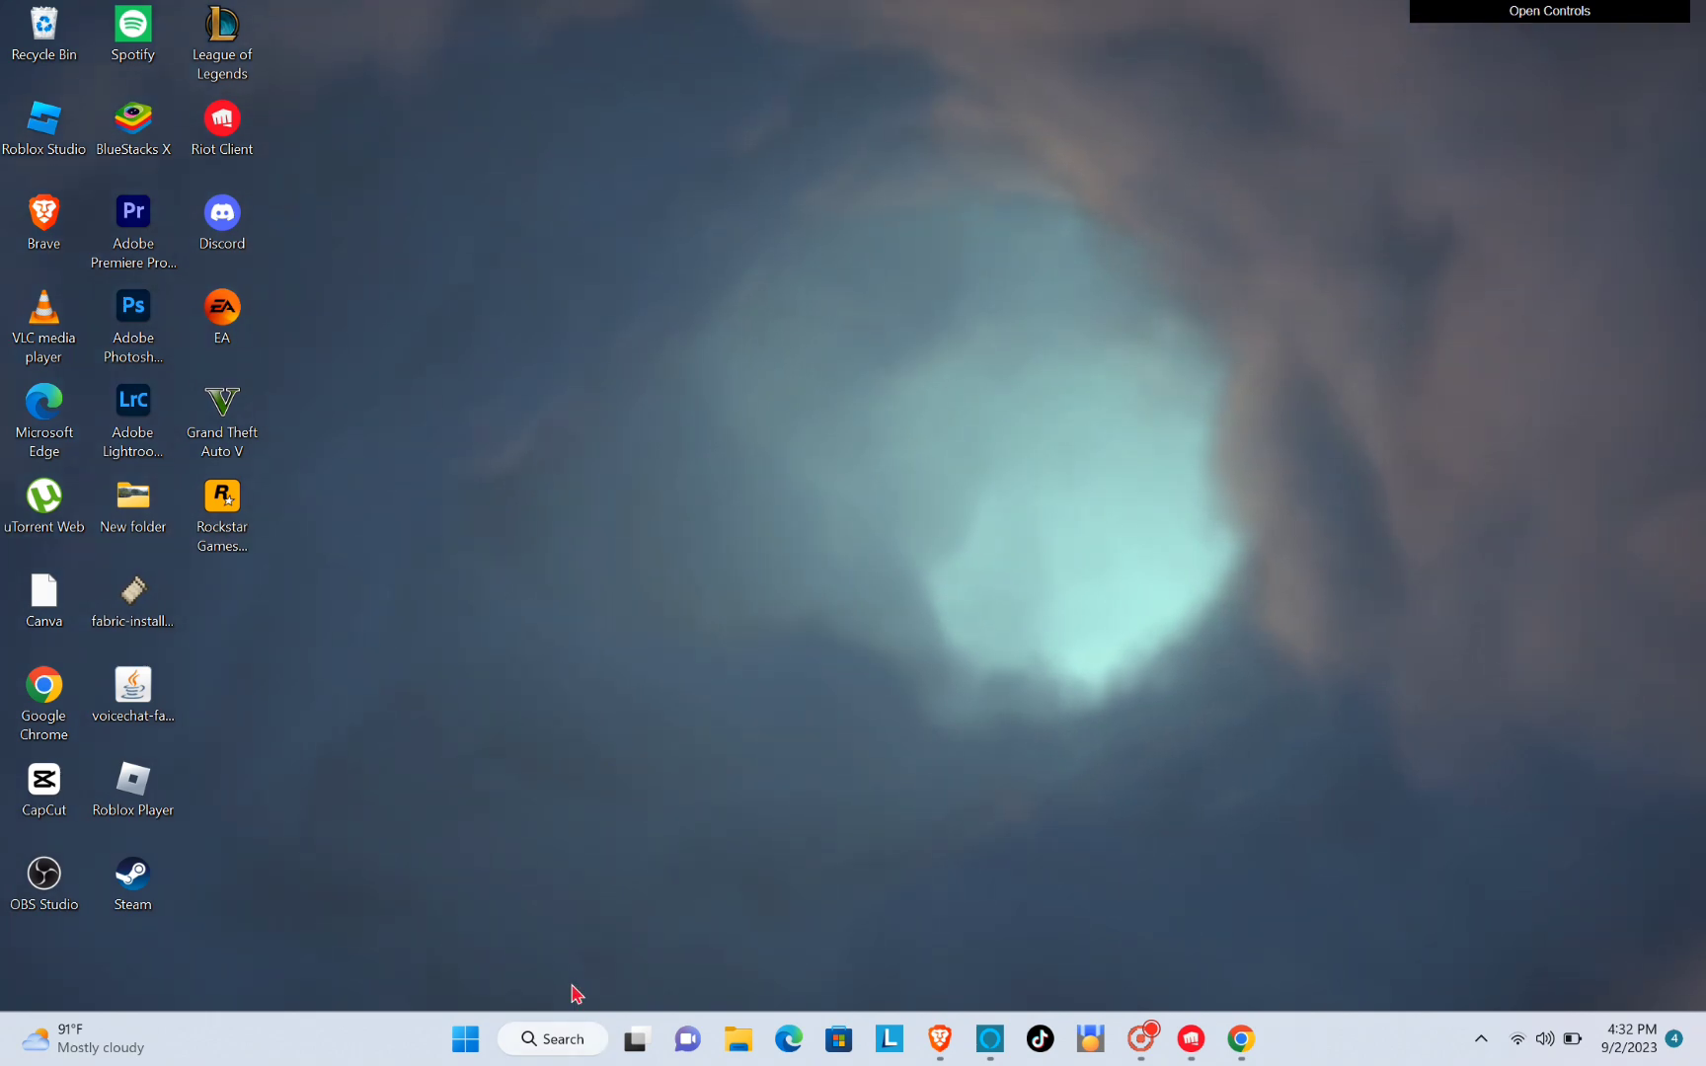
Step: Open Settings at Network & internet > Wi-Fi and the Wi-Fi hardware properties
click(540, 1042)
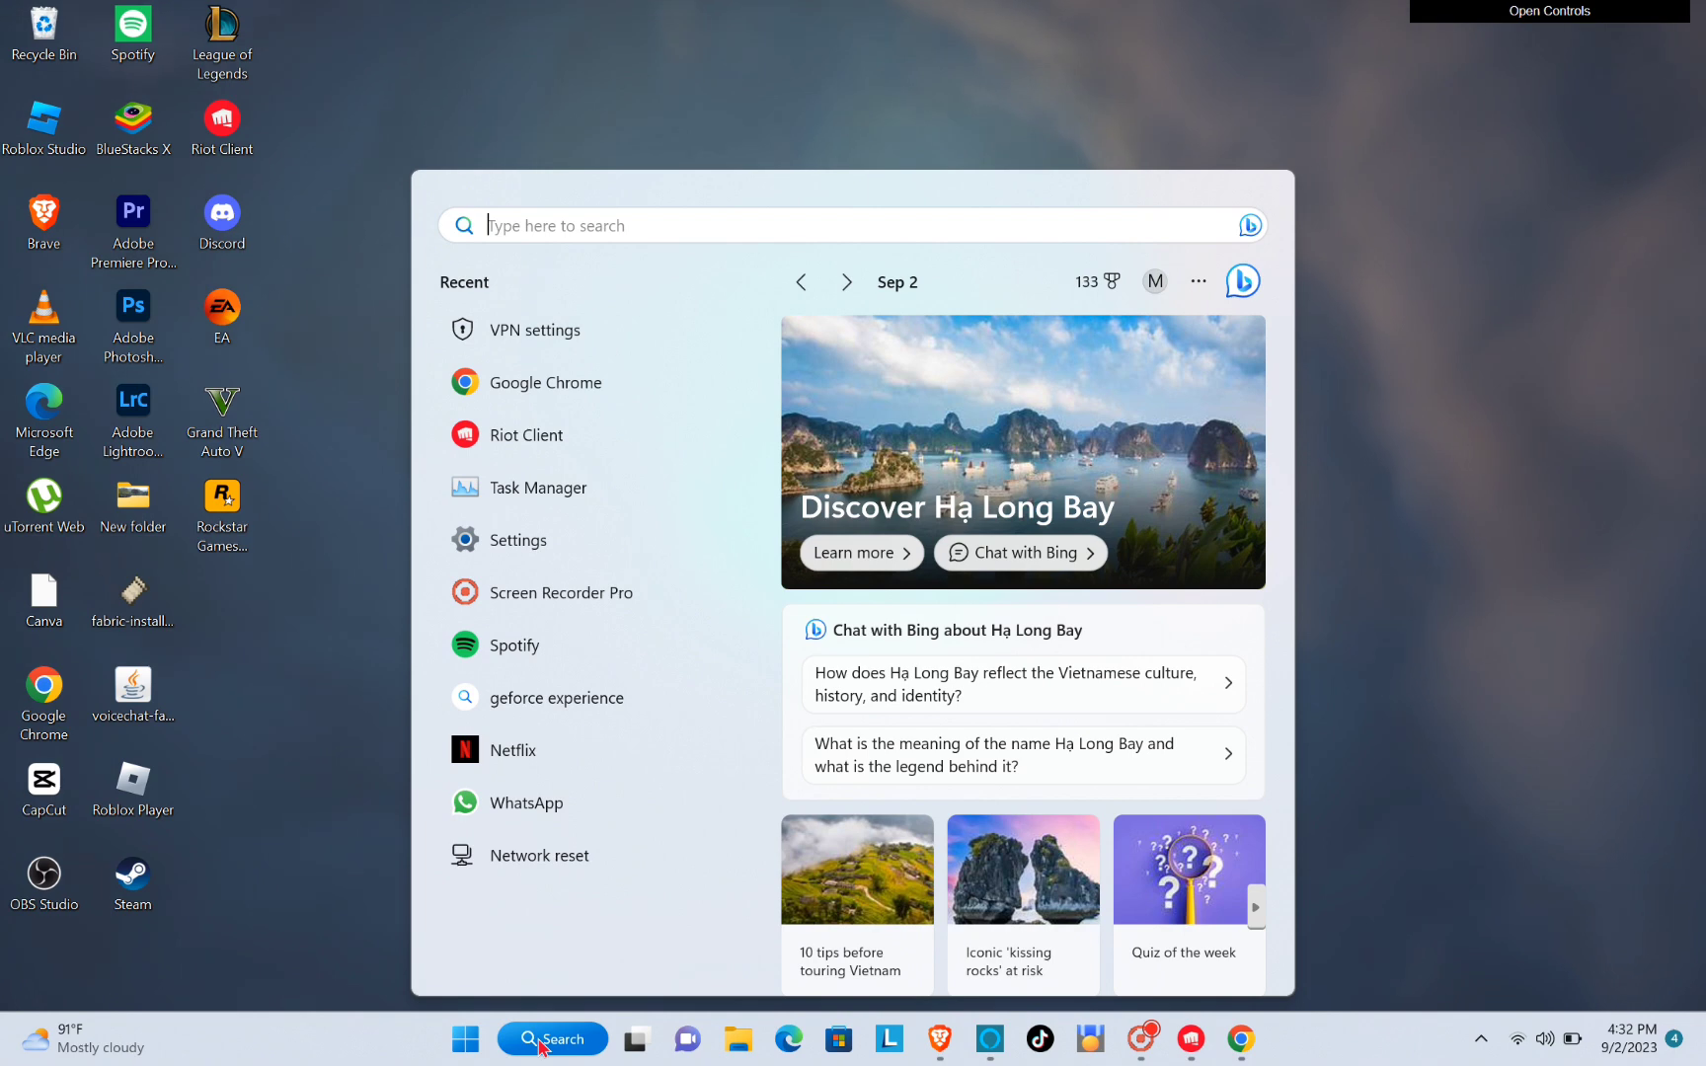
click(564, 404)
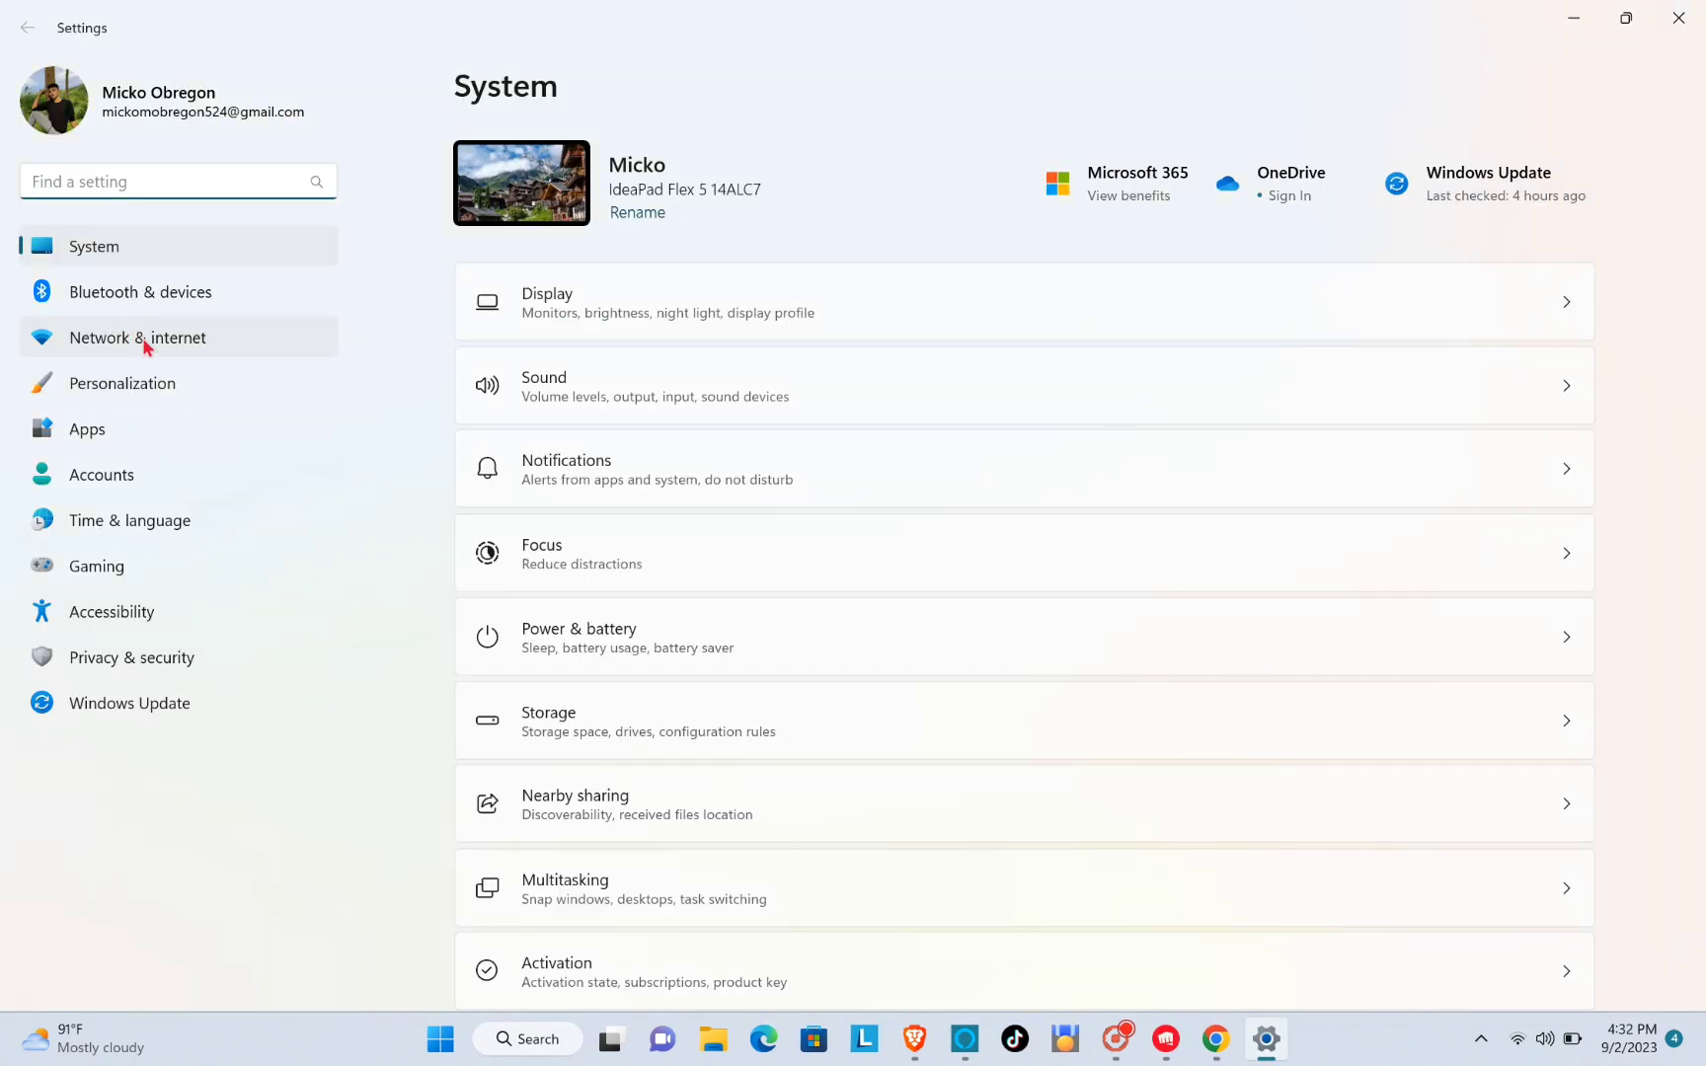
click(142, 337)
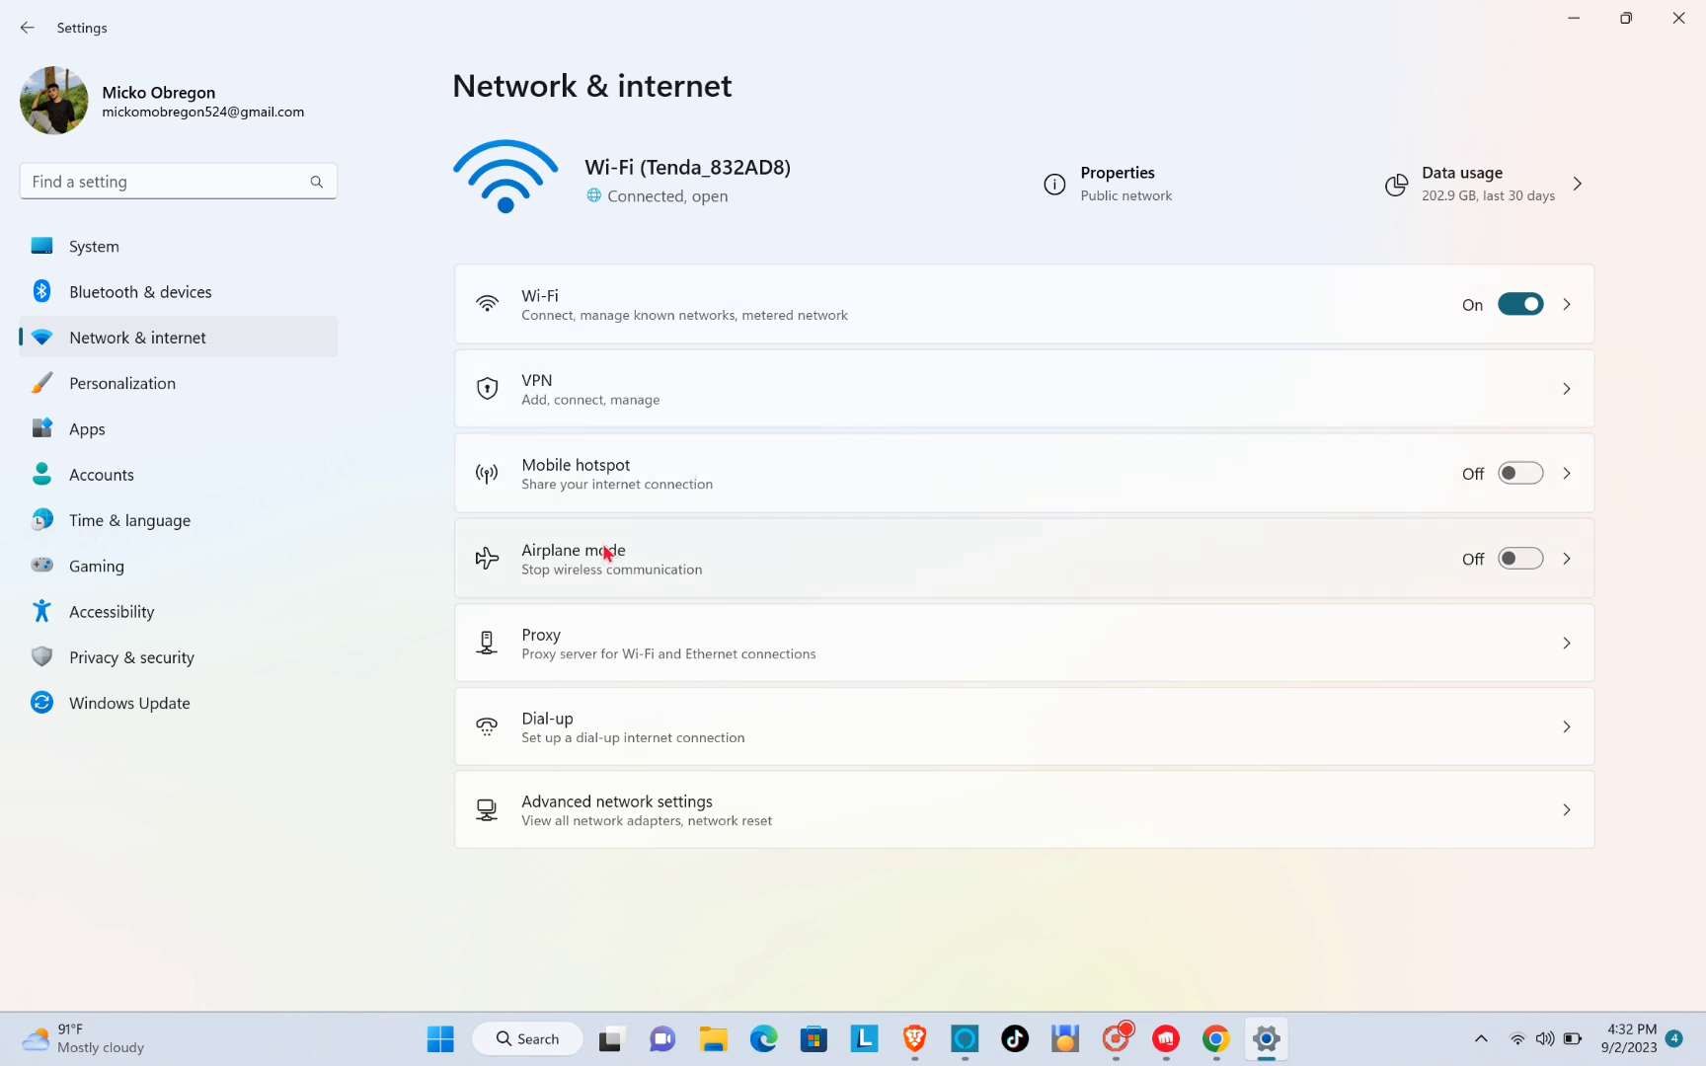
click(696, 323)
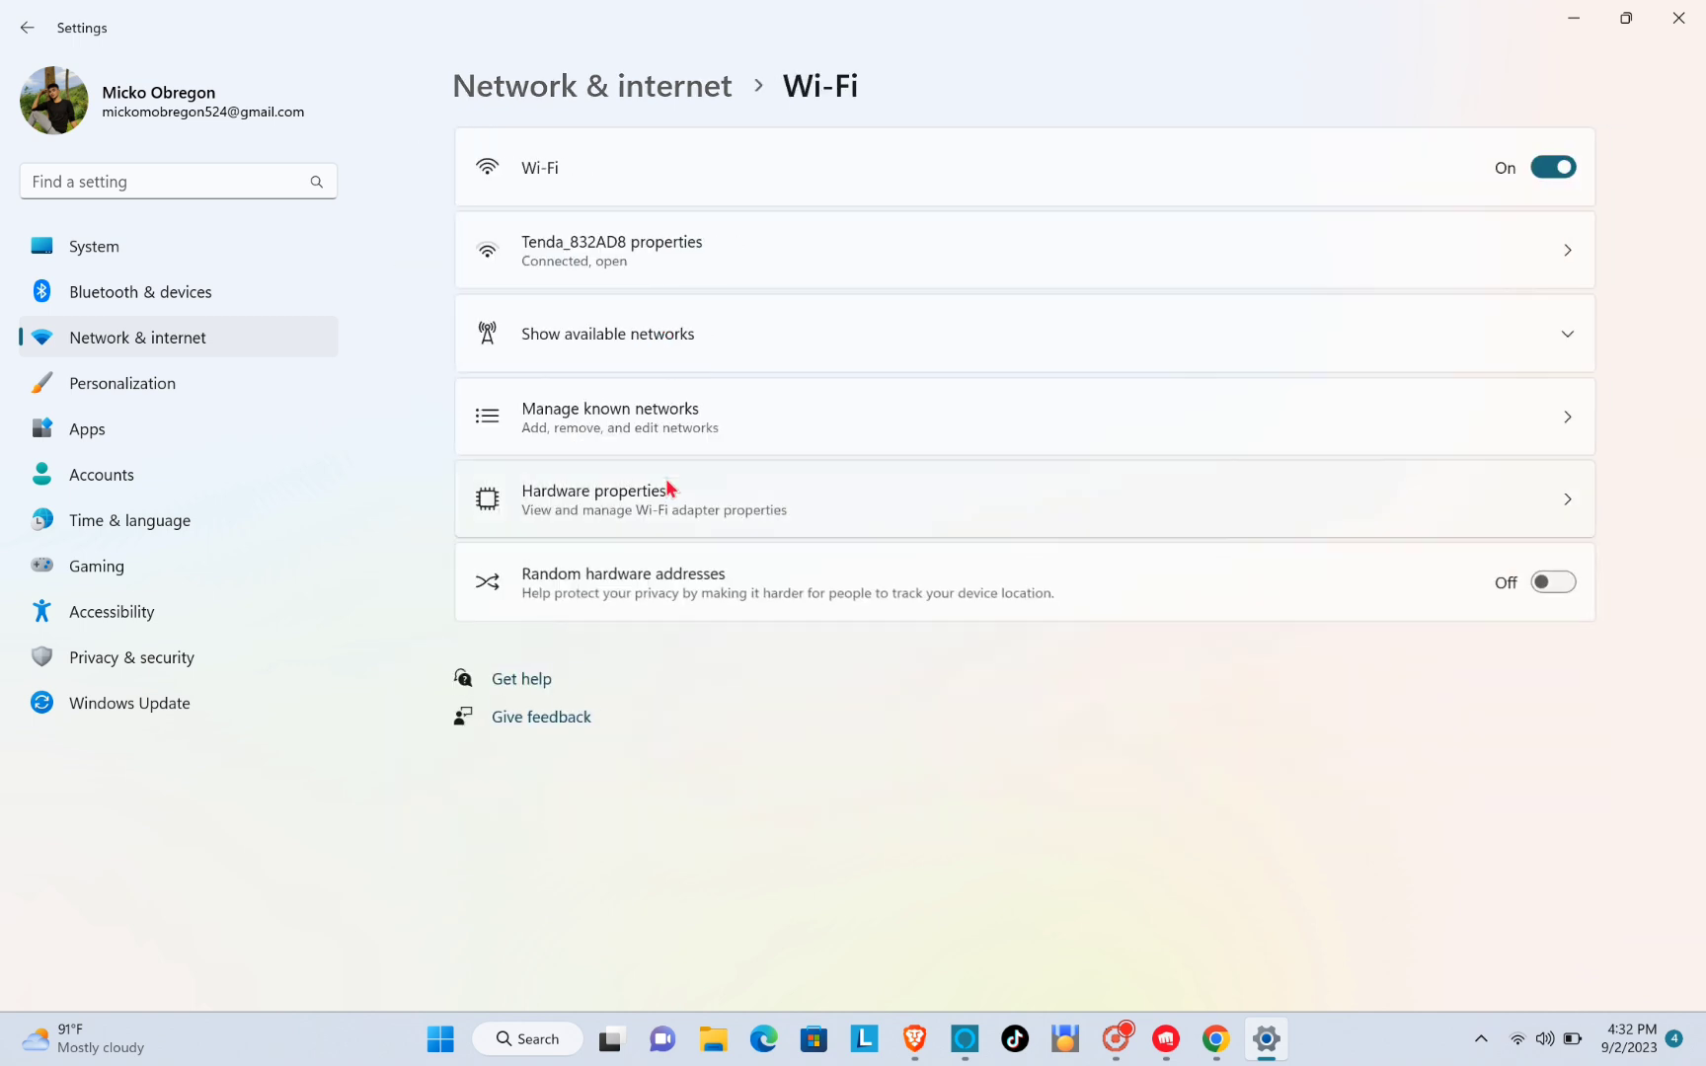
click(655, 495)
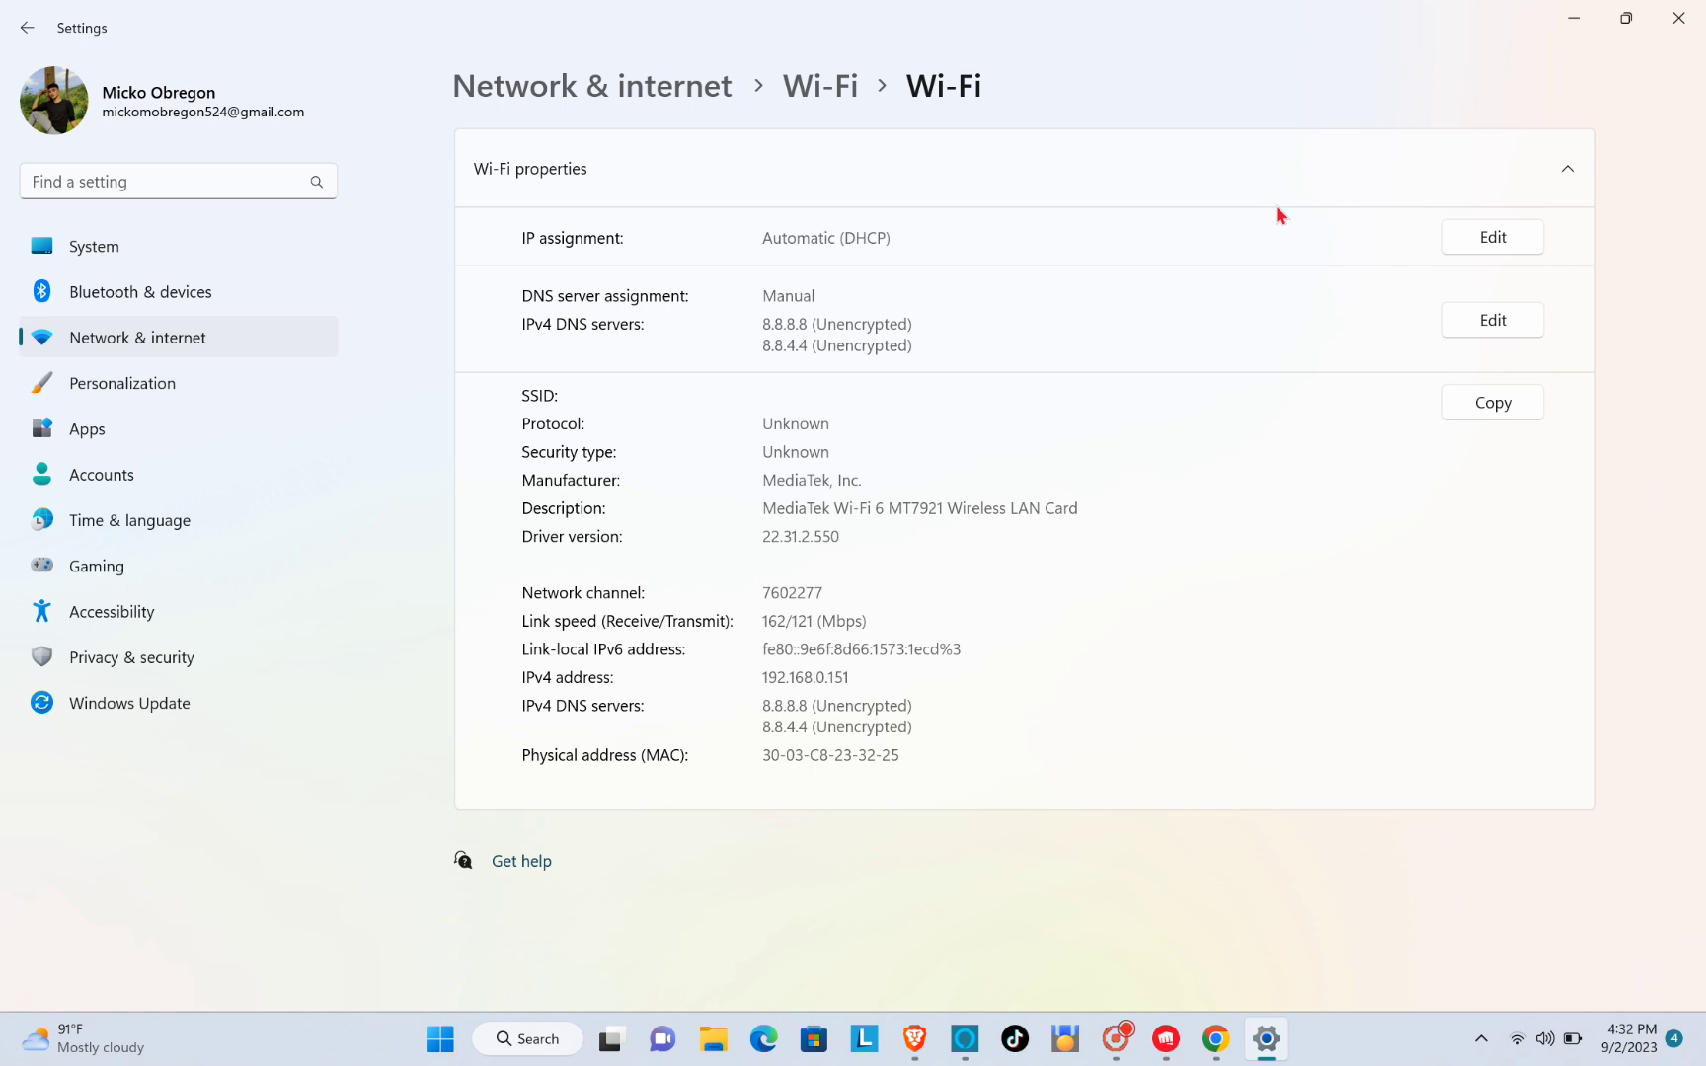
Step: Set IP settings to Manual with preferred DNS 8.8.8.8 and alternate DNS 8.8.4.4
click(1505, 241)
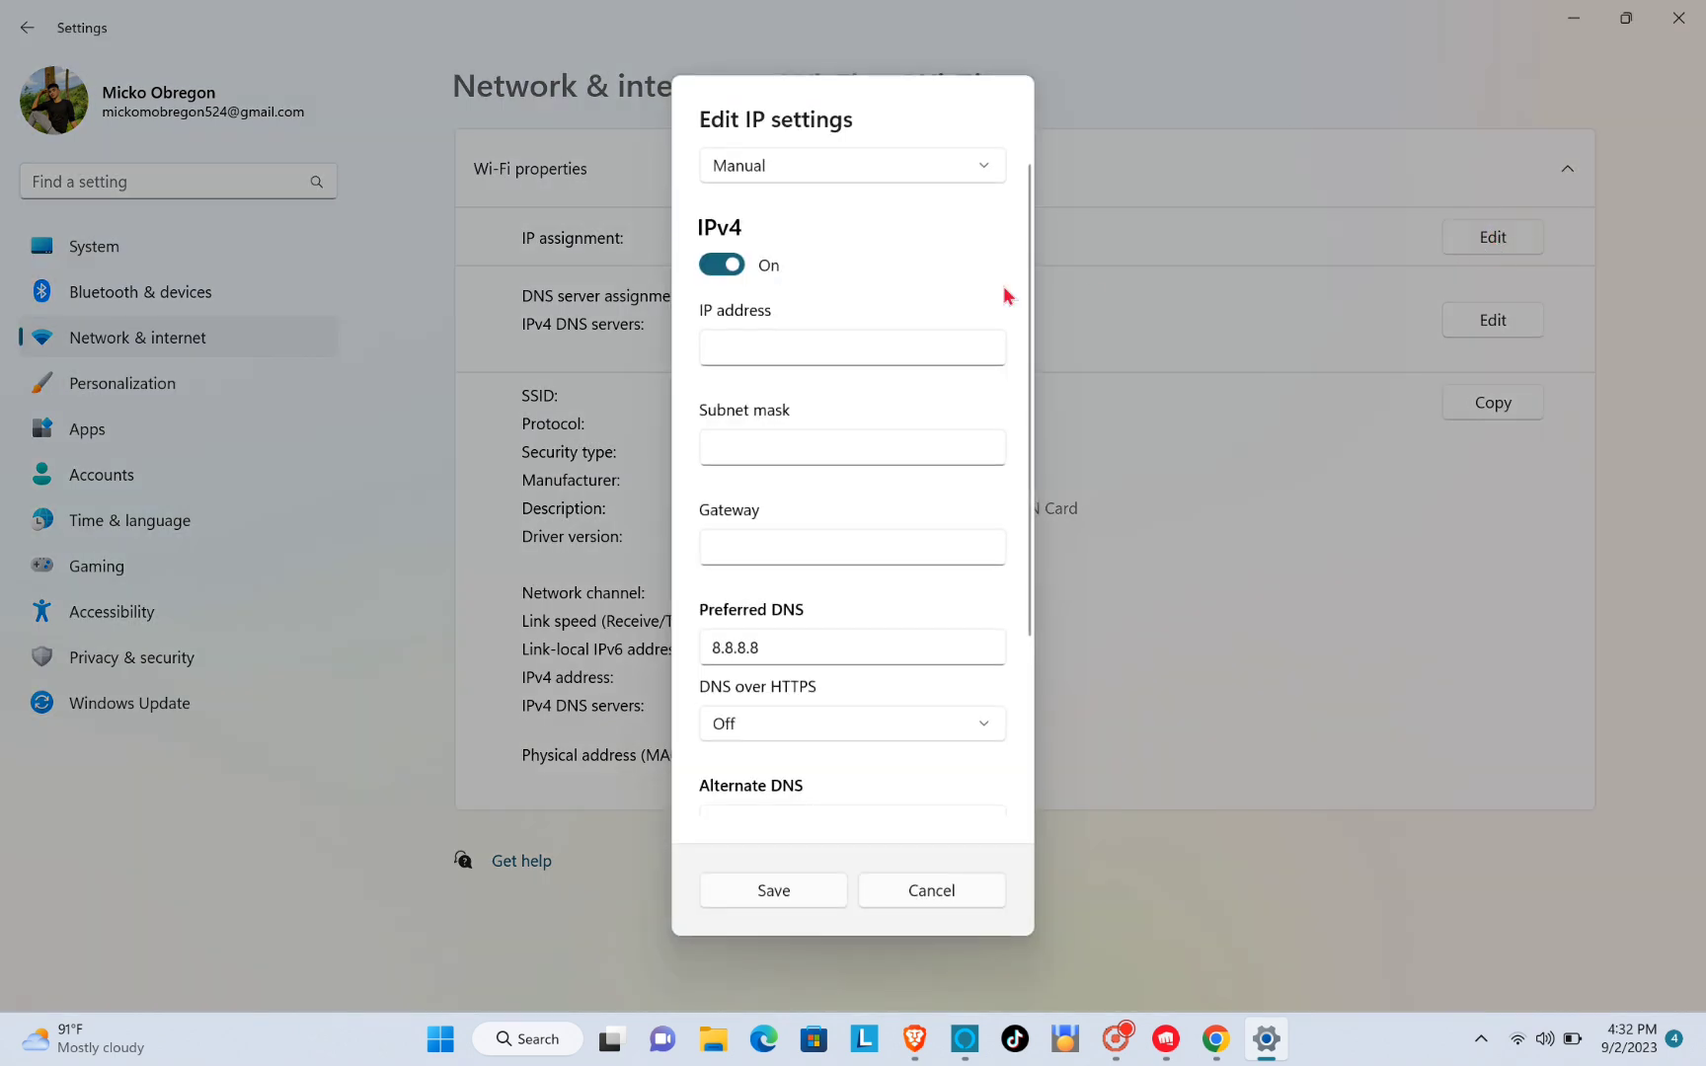
click(831, 163)
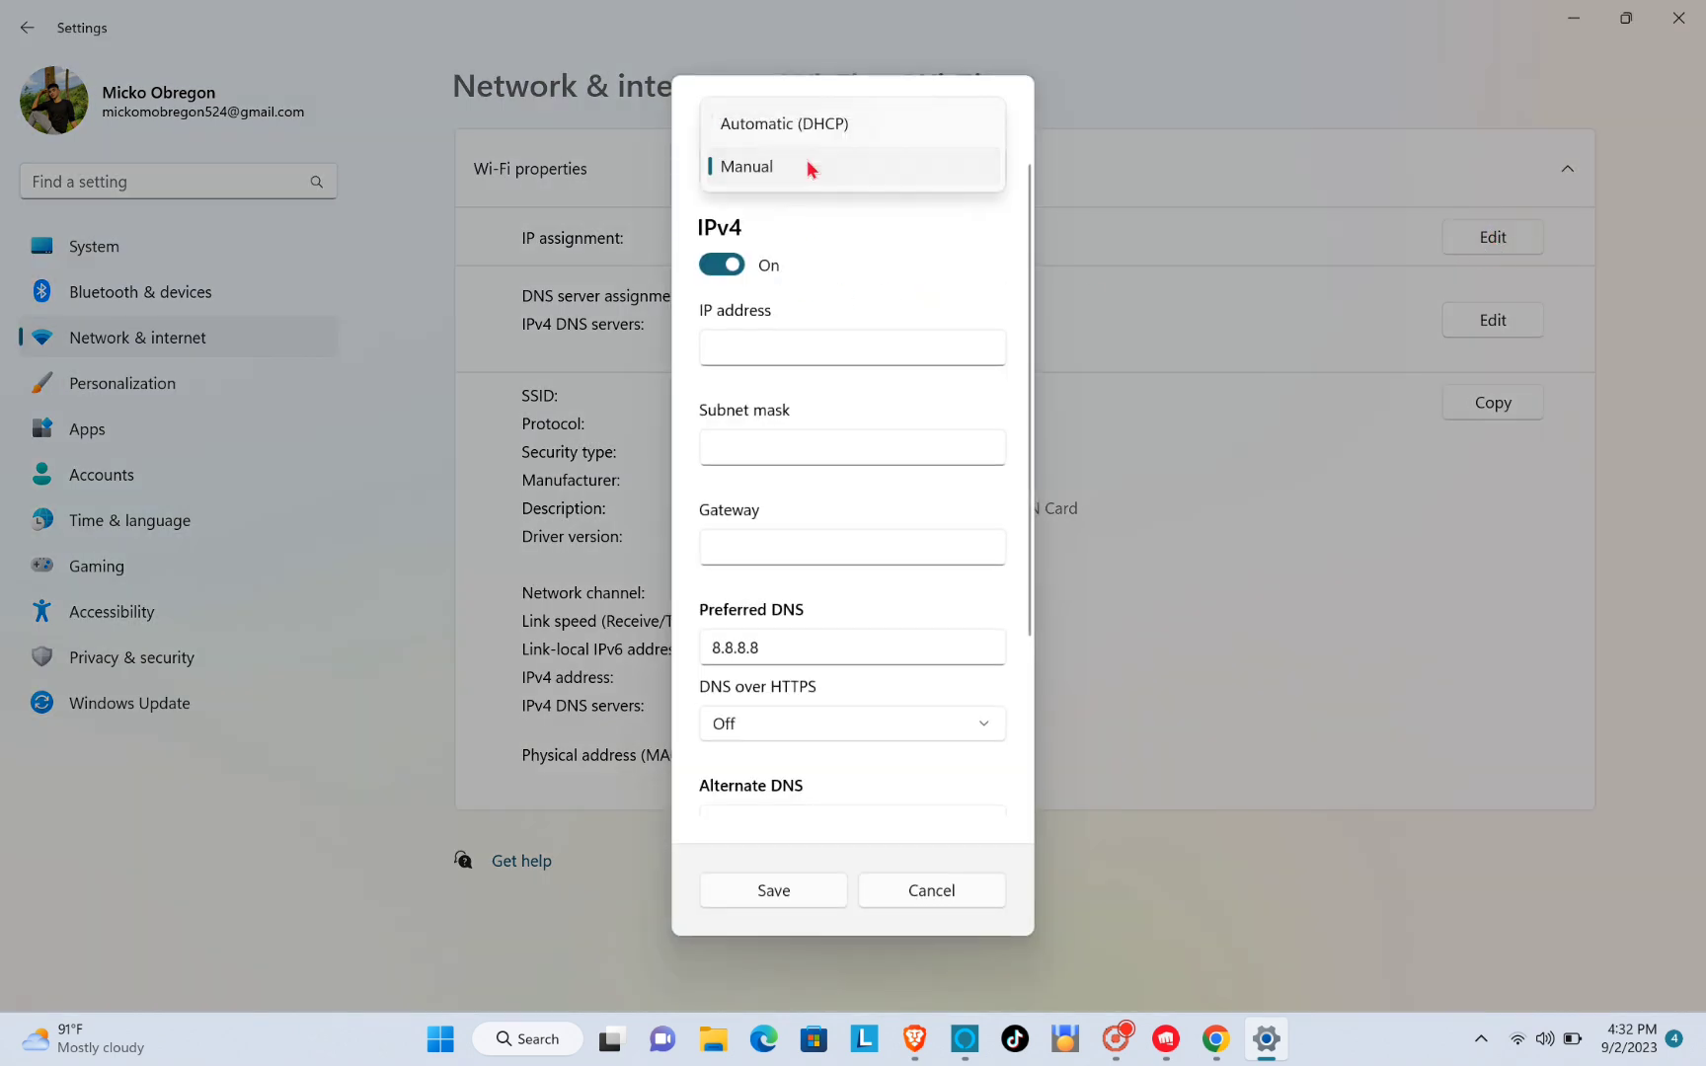
click(810, 169)
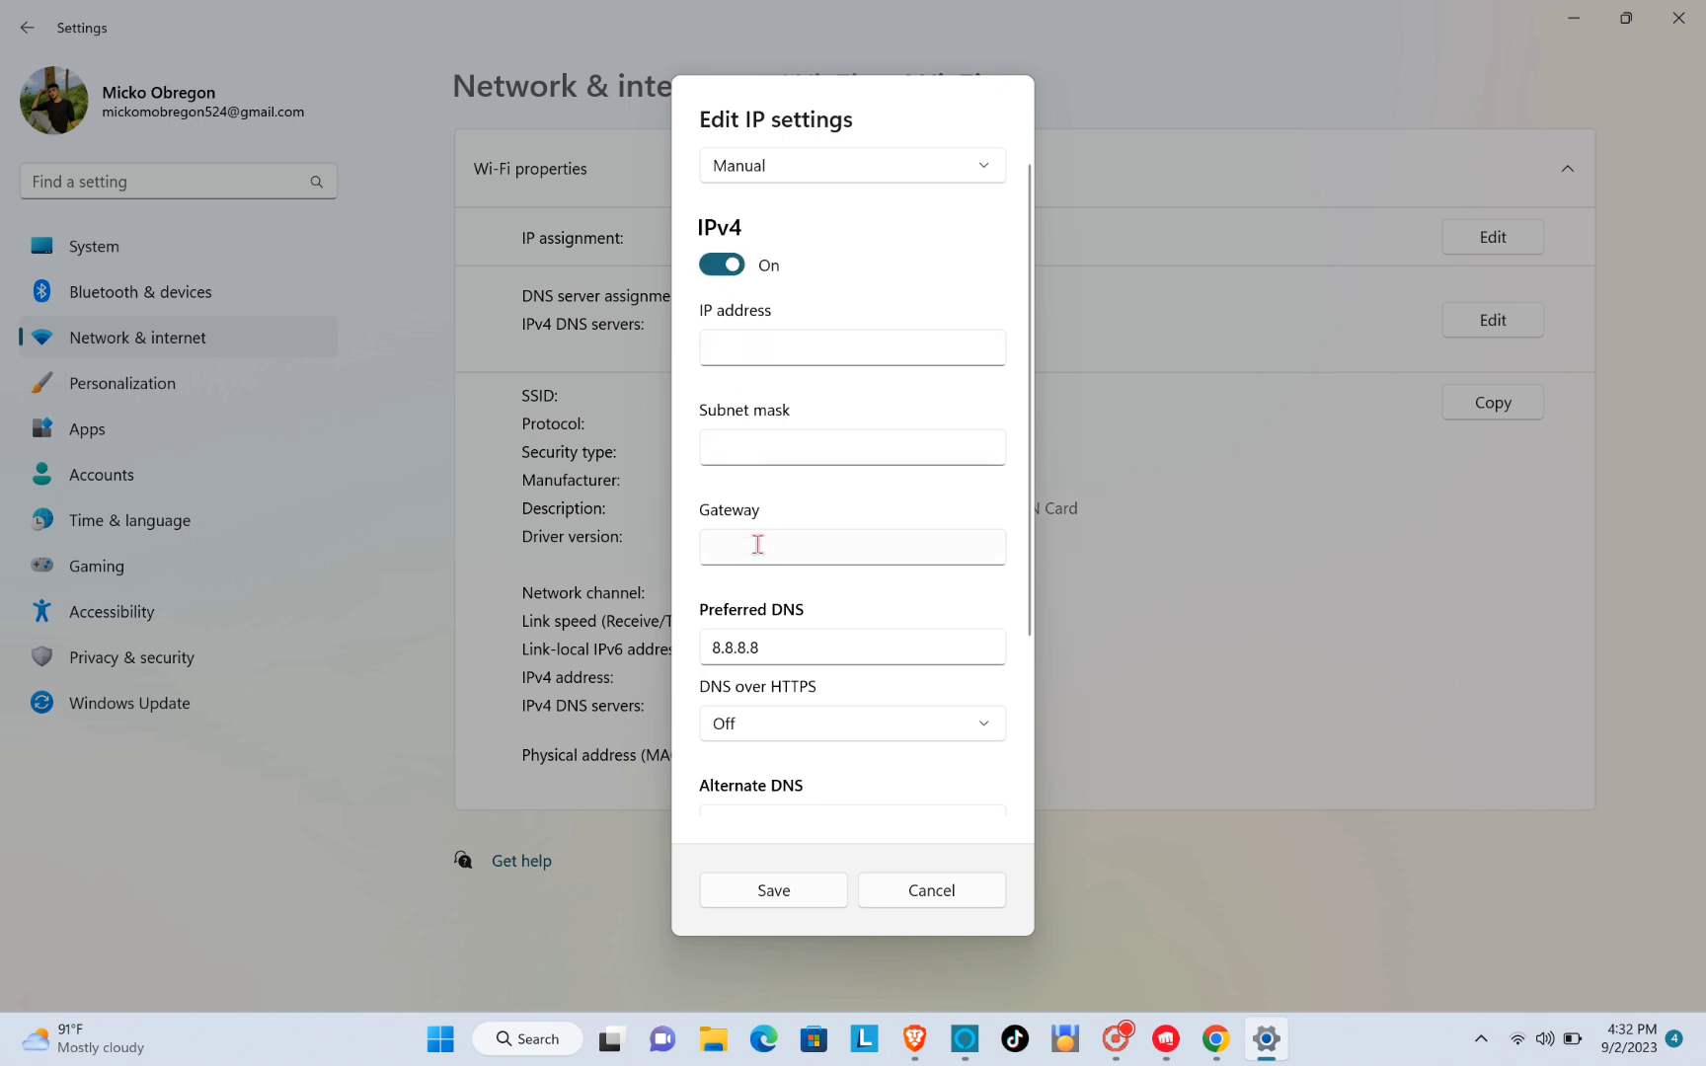
key(Tab)
key(Tab)
text(8.8.4.4)
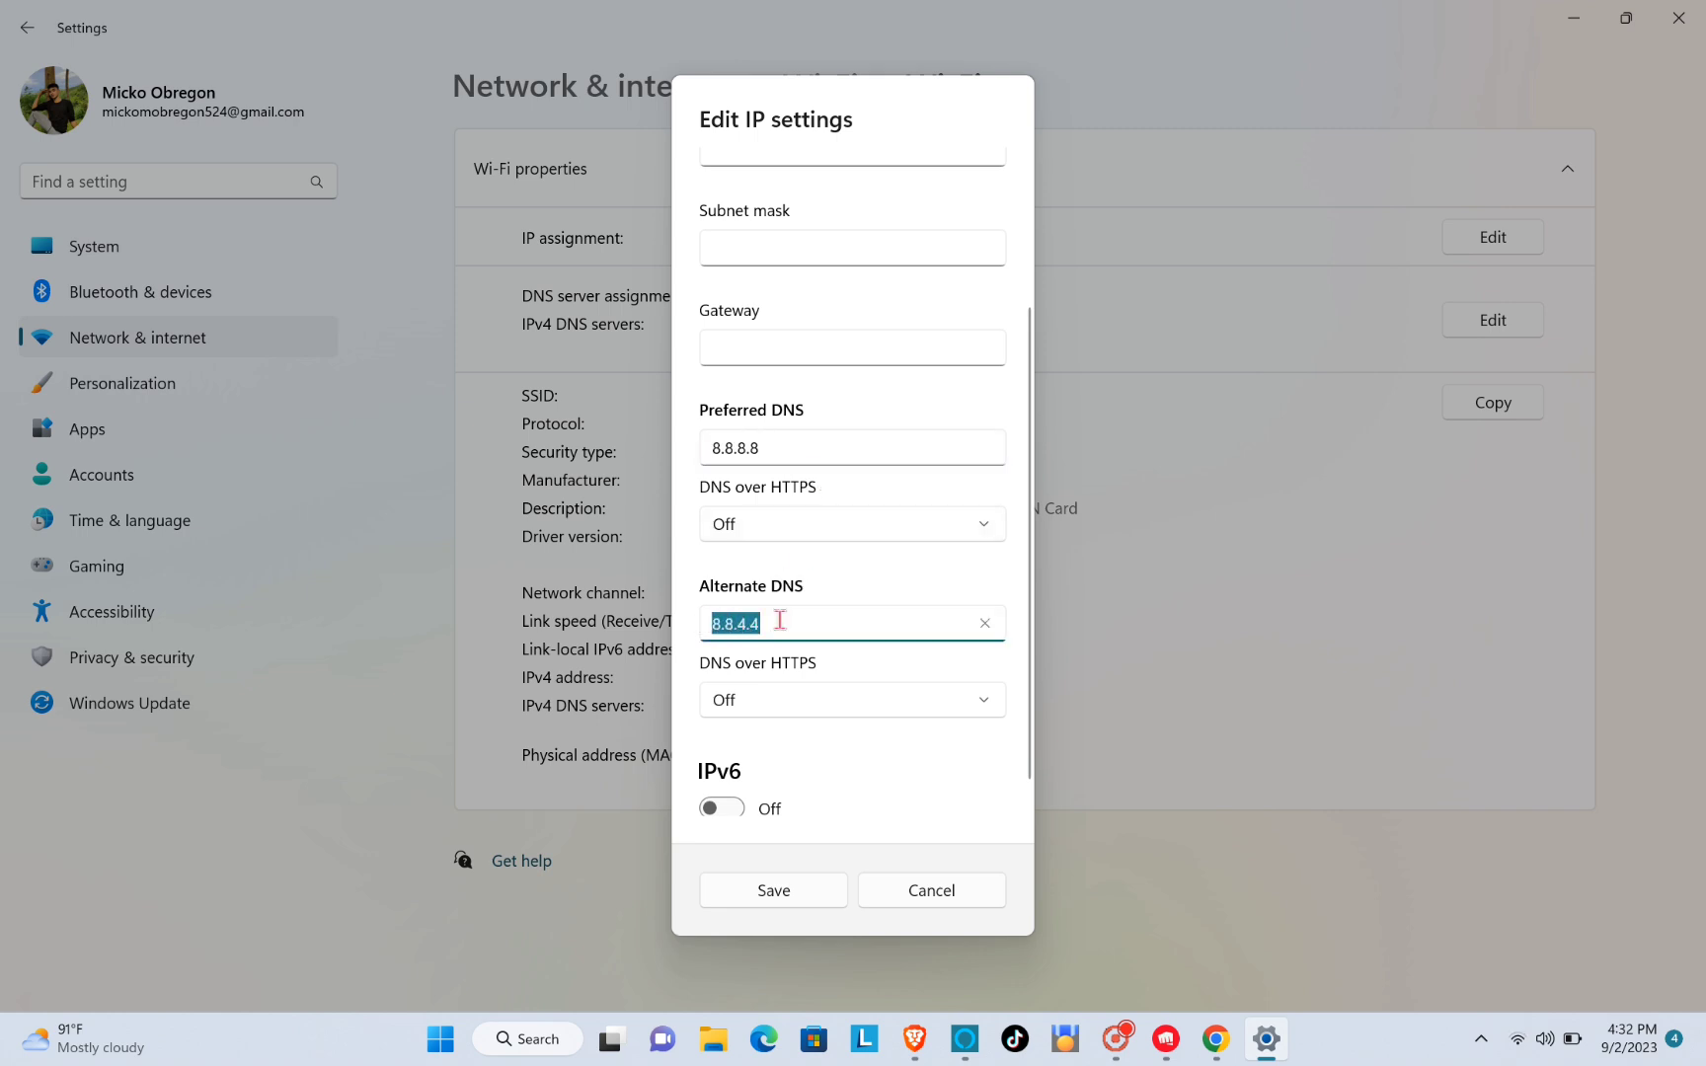
scroll(780, 809, down, 1)
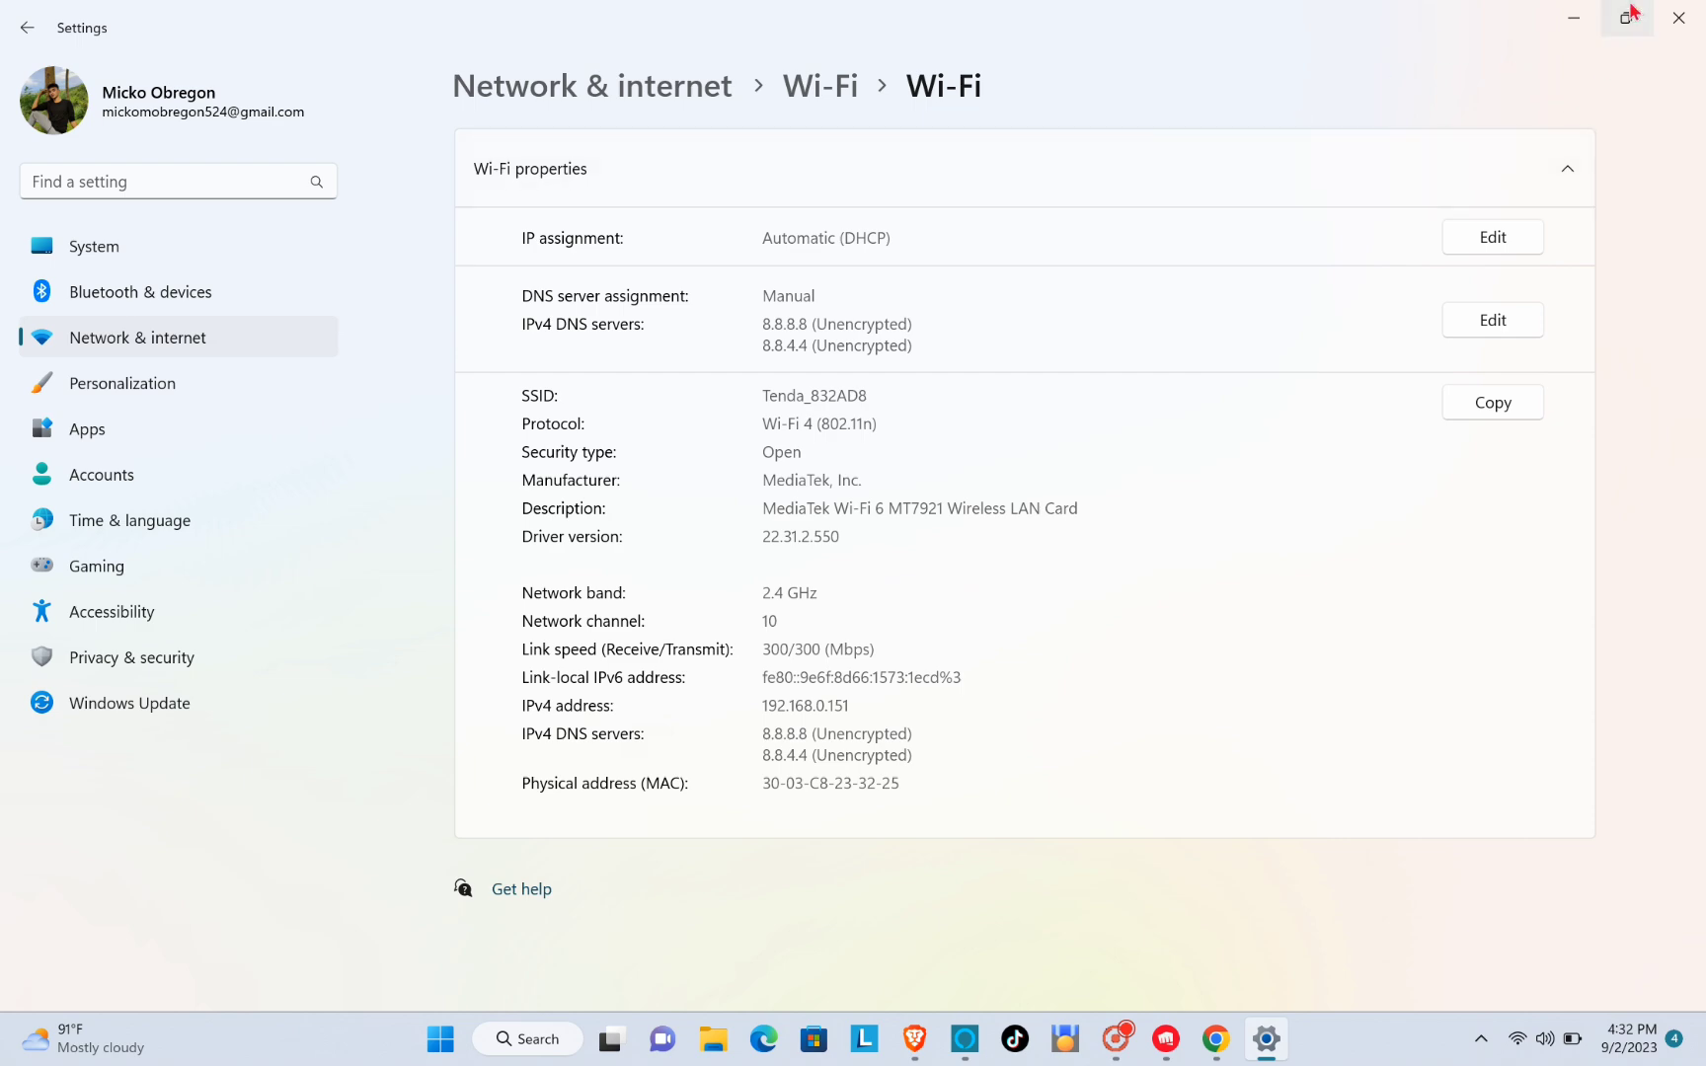
Step: Close the Settings window, refresh the desktop, then click the taskbar
click(1697, 18)
right_click(903, 569)
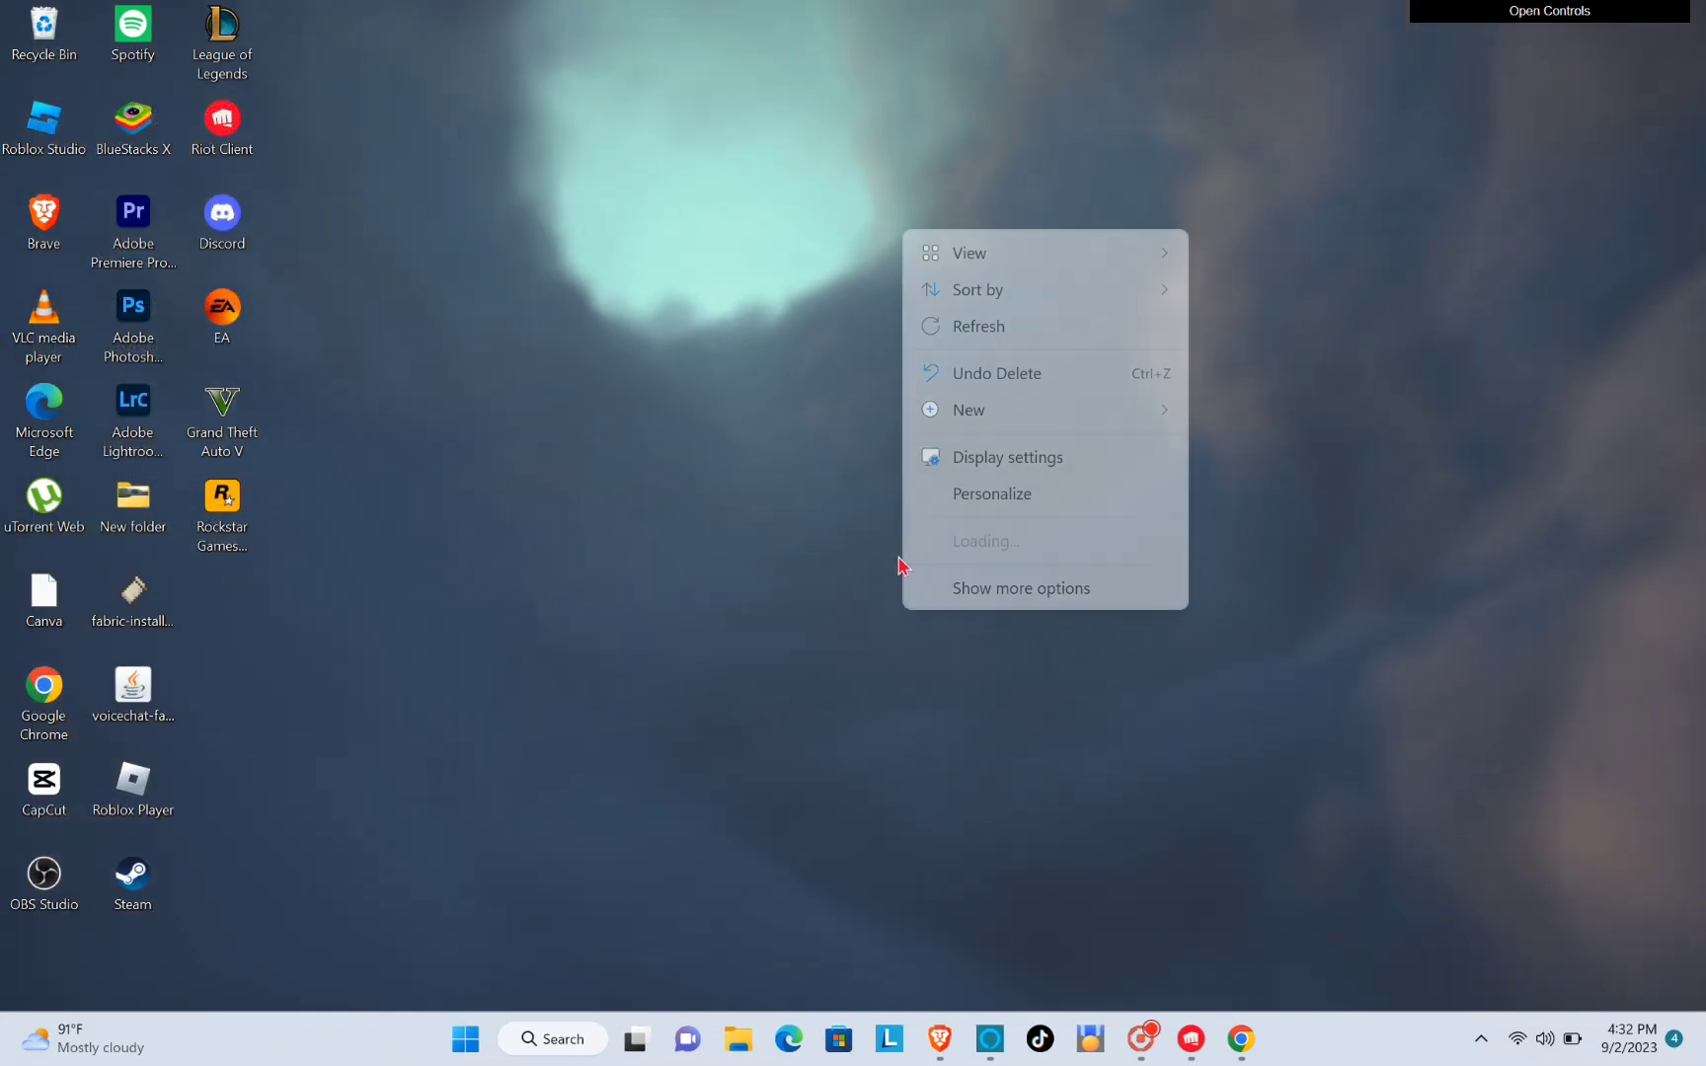
click(997, 328)
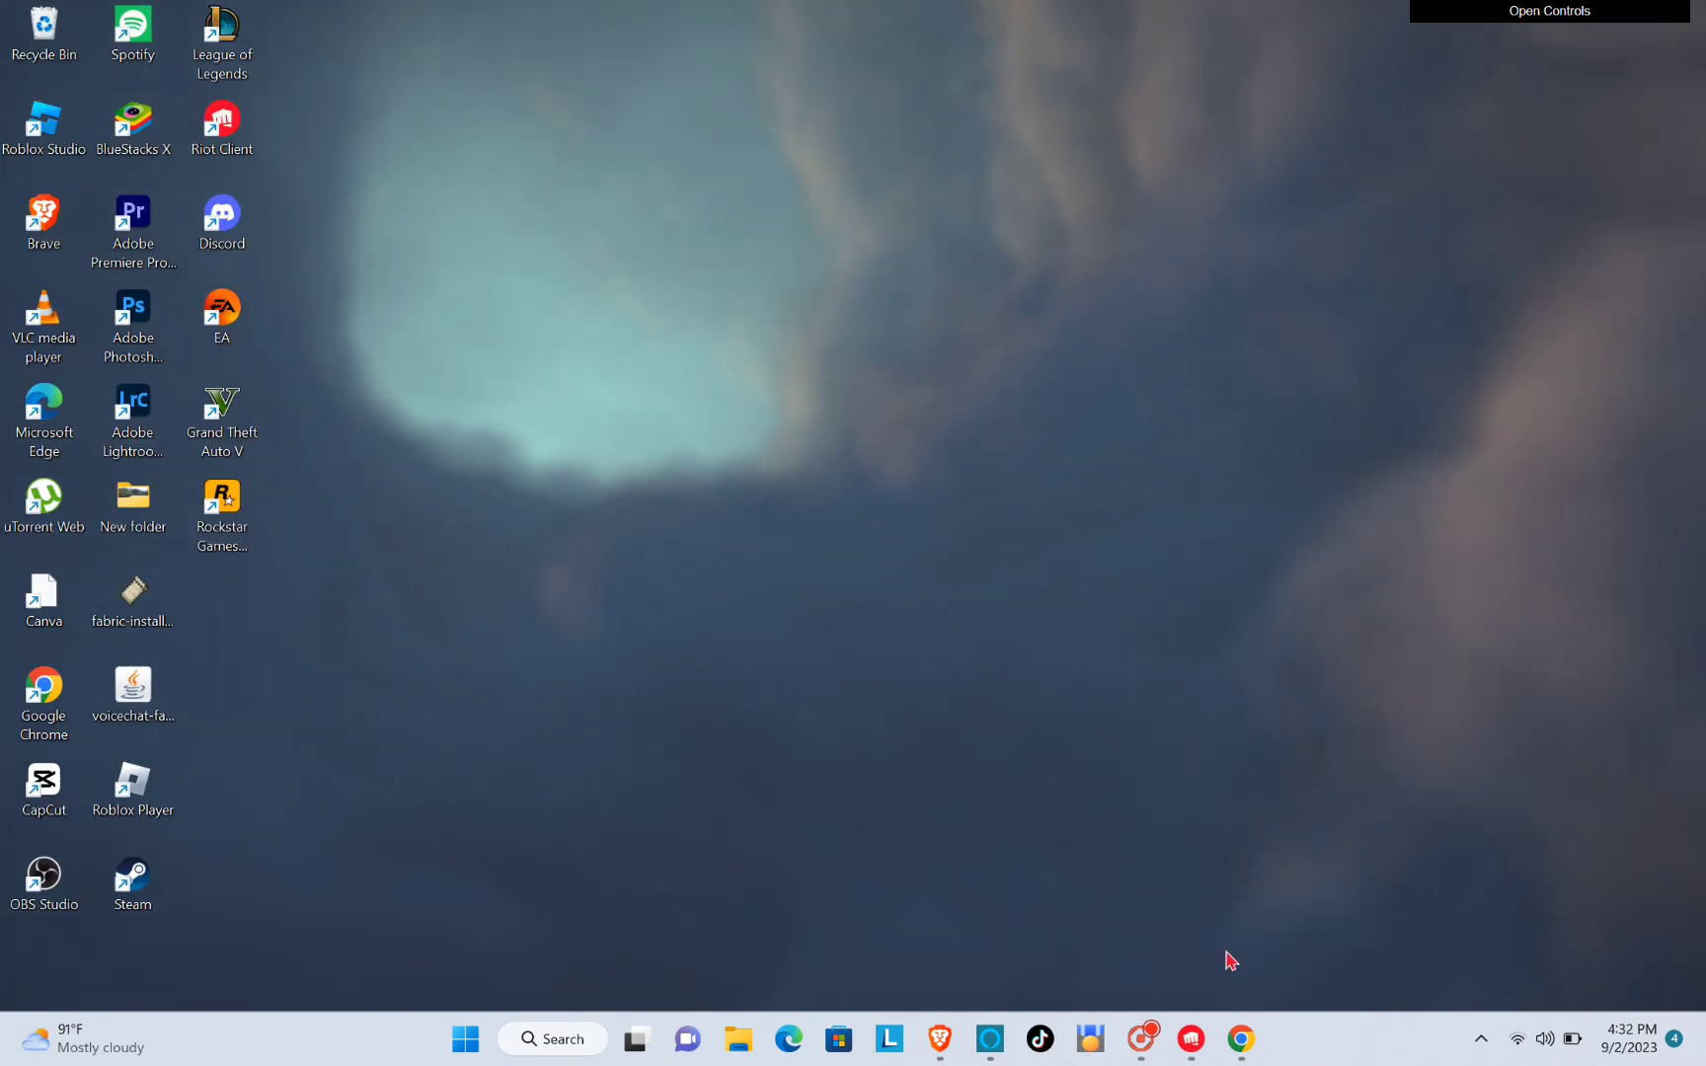
click(1153, 1054)
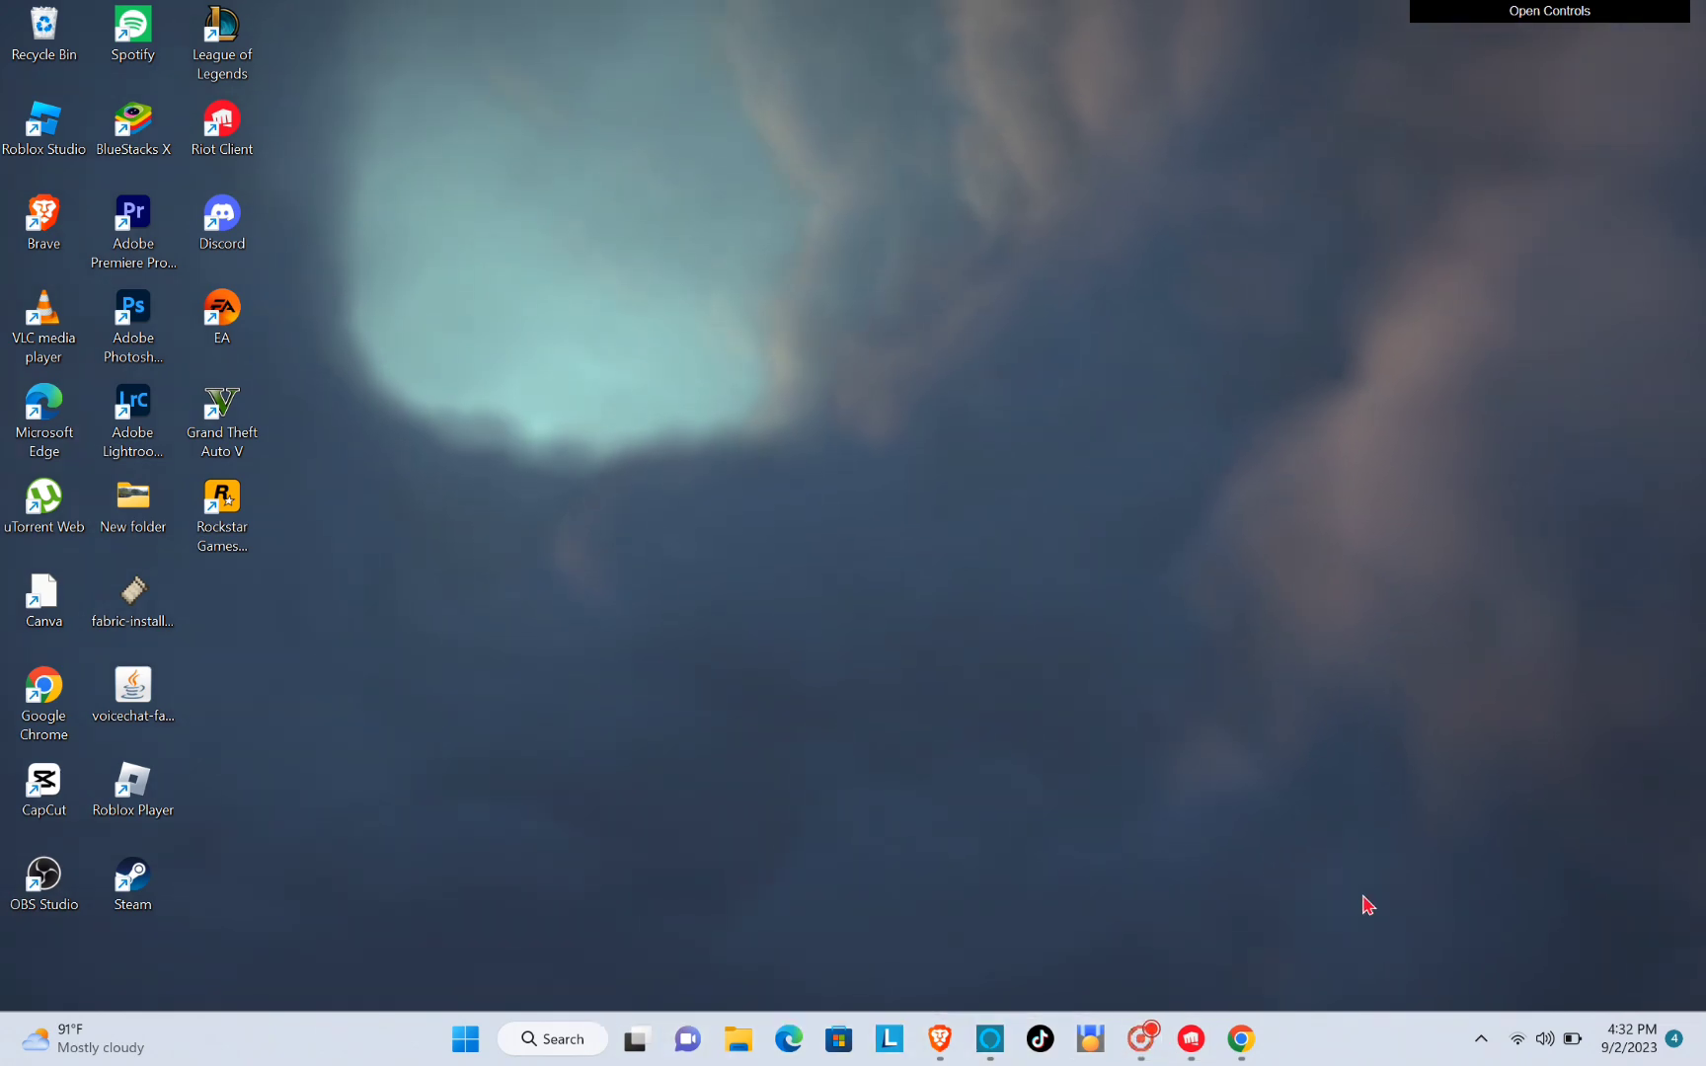
click(1143, 1037)
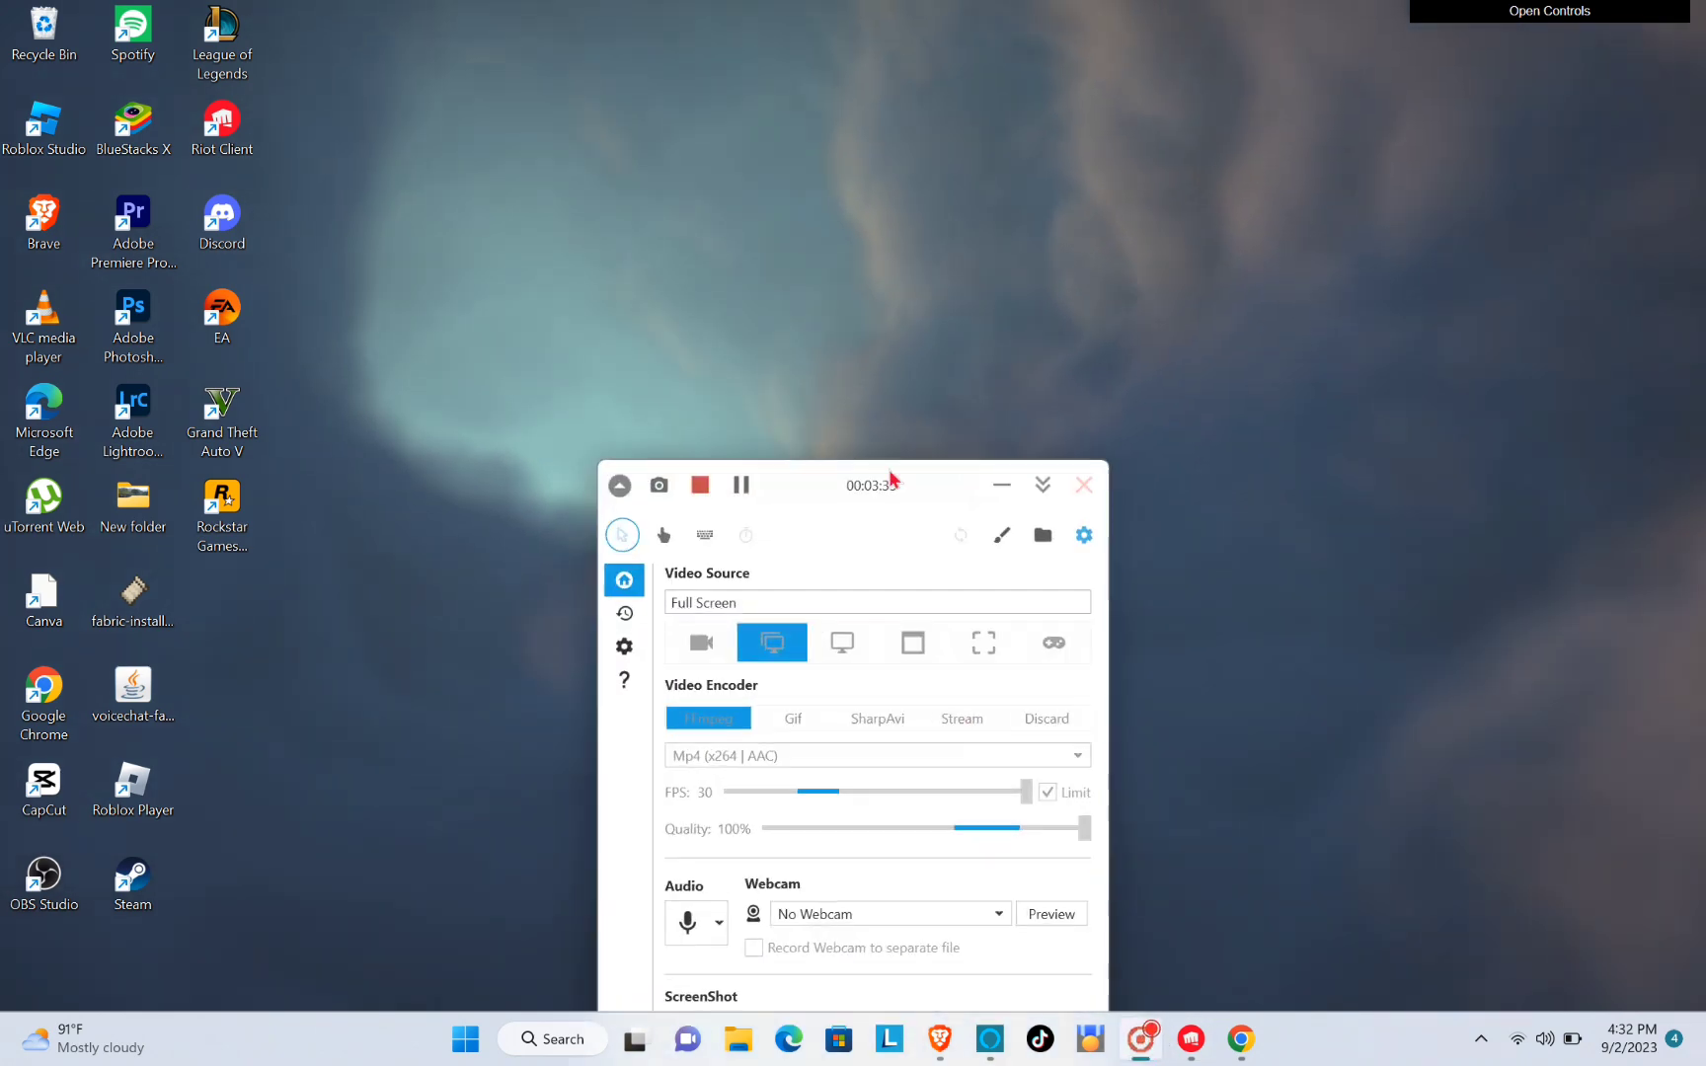